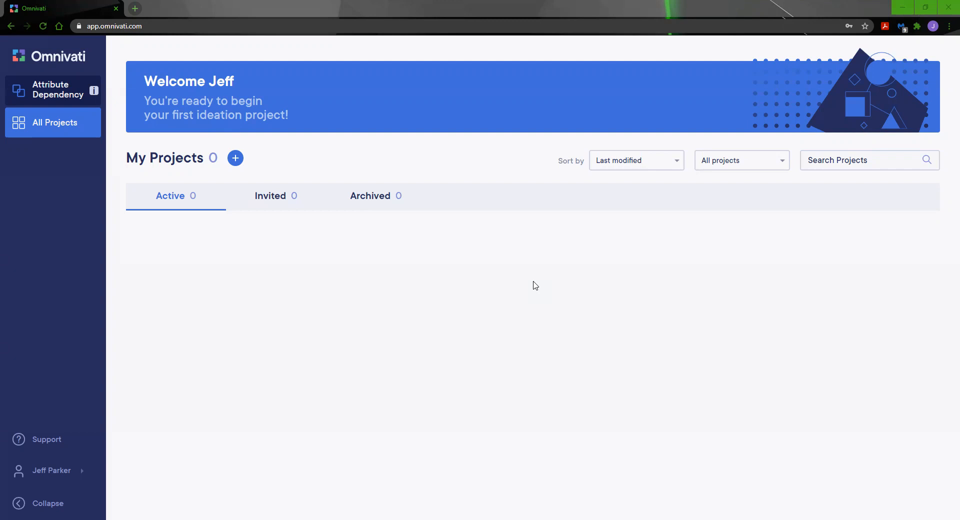
- Create a Product project named "New Lamp" with the description "Design a new lamp." and the project image lamp.JPG
{"action": "left_click", "coordinate": [236, 159]}
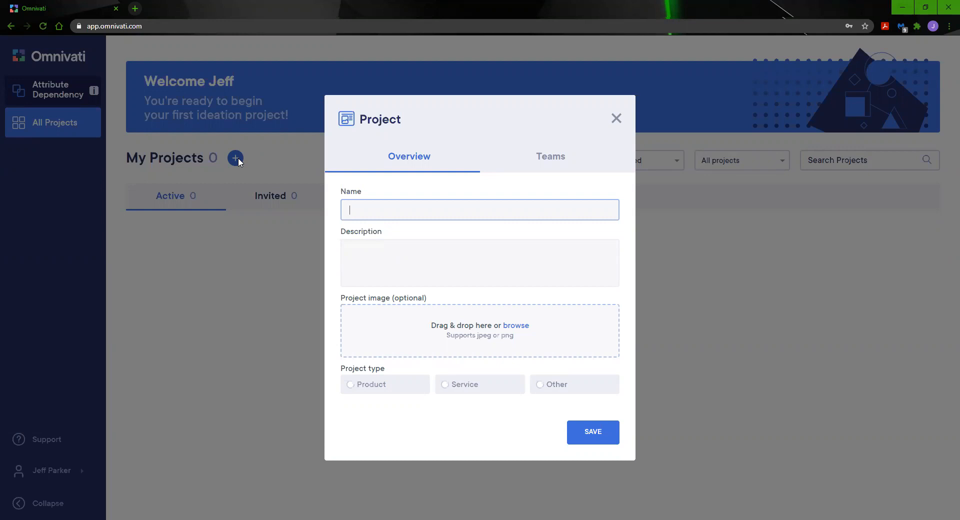
{"action": "type", "text": "New Lamp"}
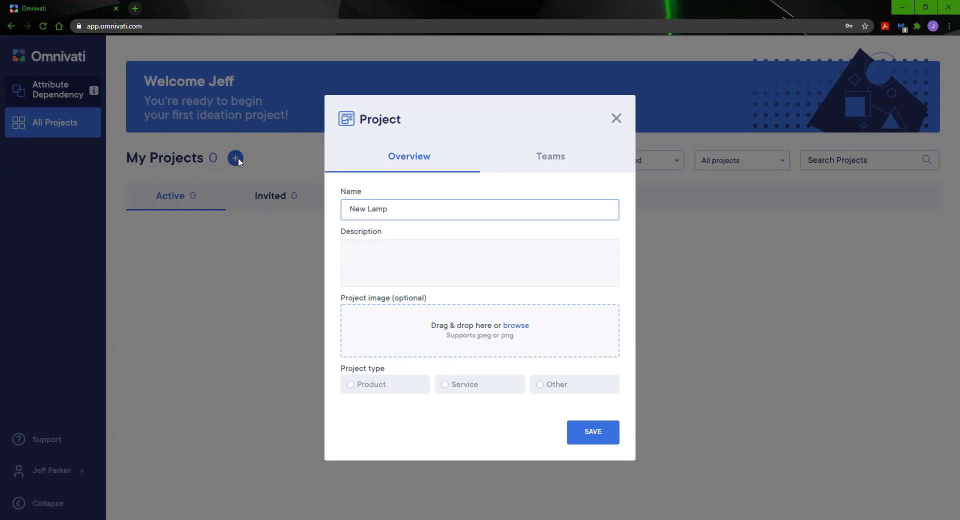
{"action": "left_click", "coordinate": [378, 259]}
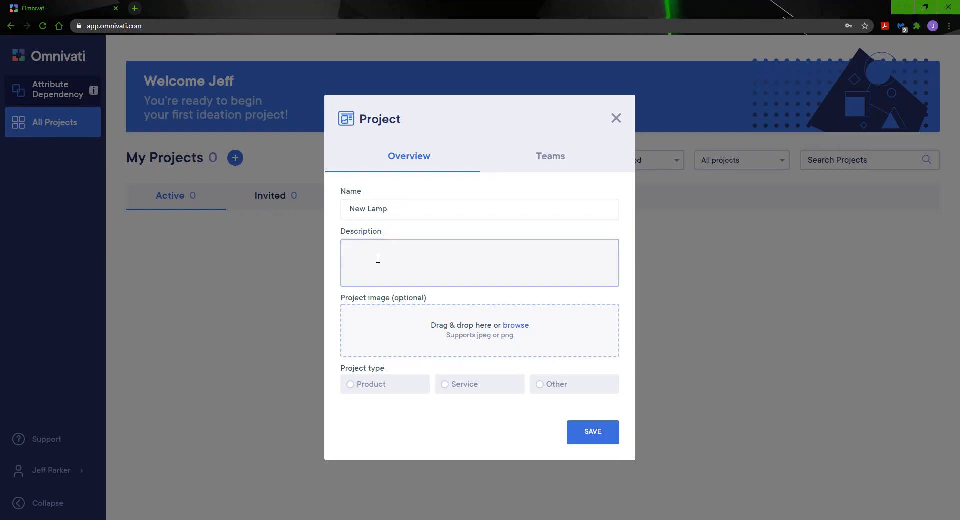
{"action": "type", "text": "Design"}
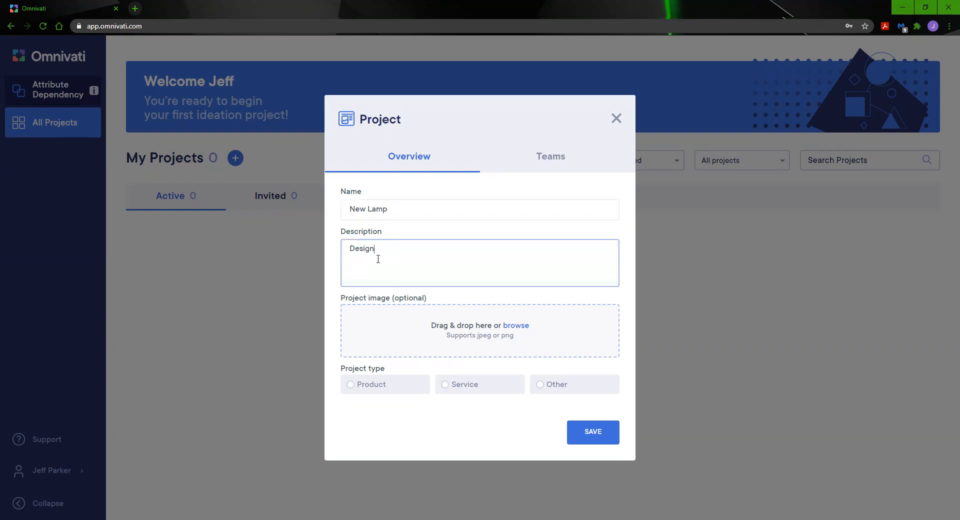
{"action": "type", "text": " a new lamp."}
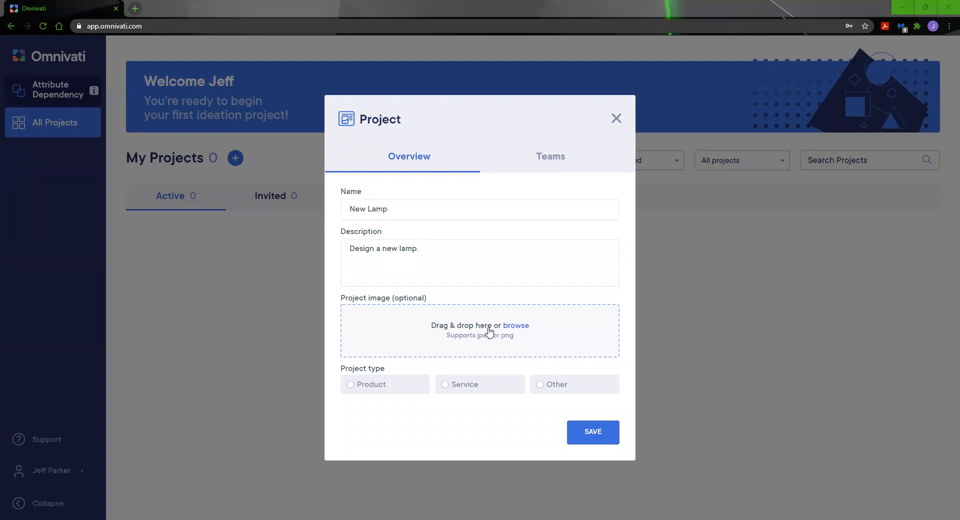
{"action": "left_click_drag", "start_coordinate": [488, 332], "coordinate": [489, 333]}
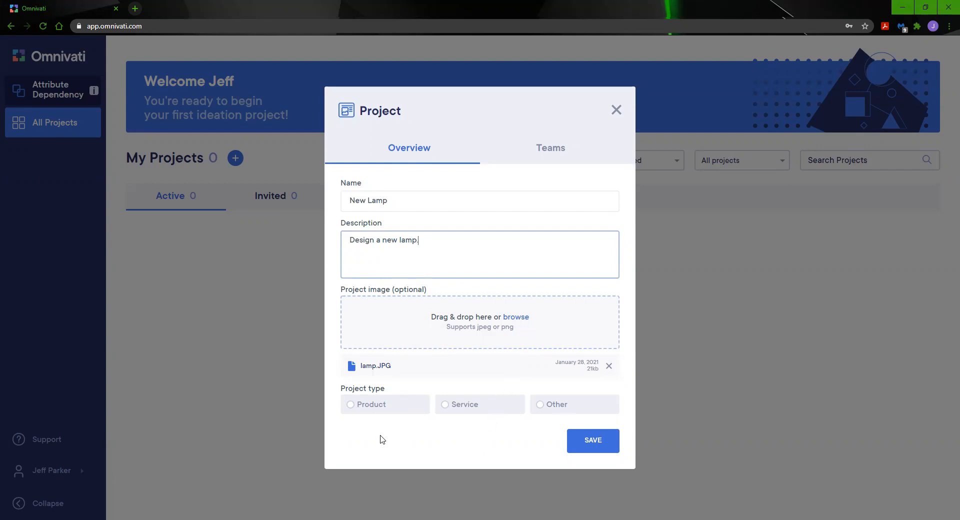
{"action": "left_click", "coordinate": [376, 408]}
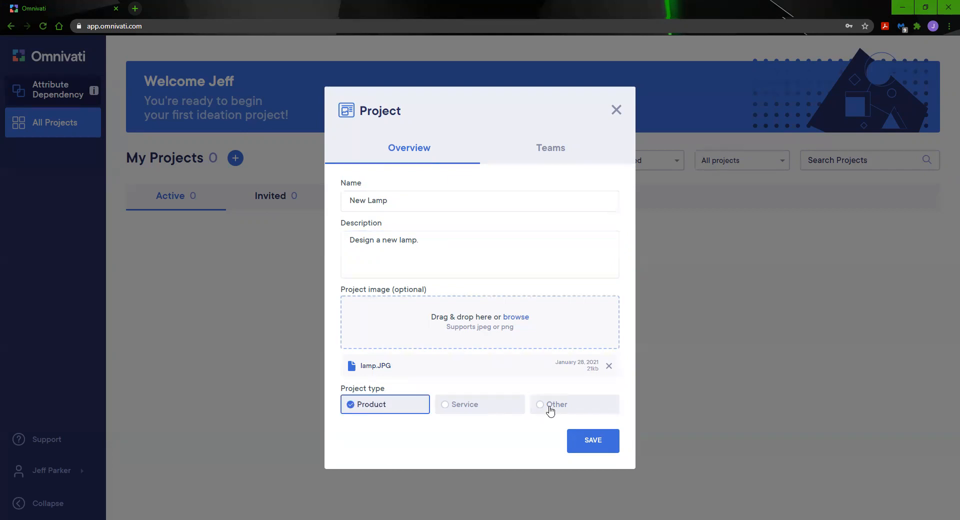
{"action": "left_click", "coordinate": [593, 445]}
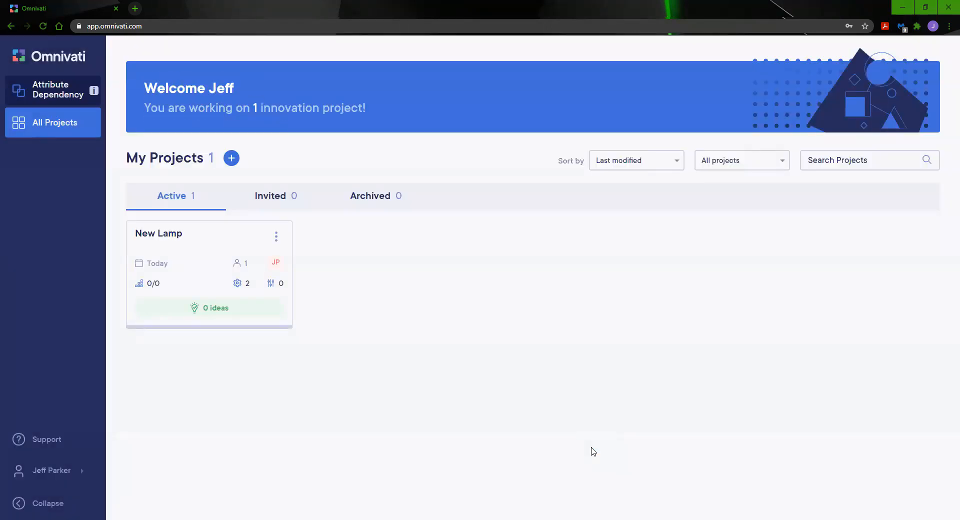
- Open the New Lamp project and change its name to "Better Lamp" and its description to "Design a better lamp."
{"action": "left_click", "coordinate": [208, 284]}
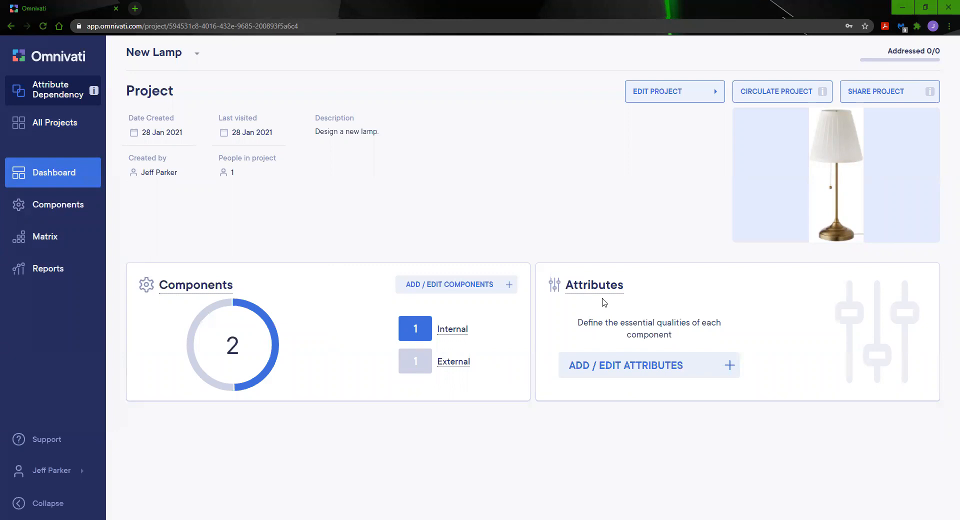
{"action": "left_click", "coordinate": [657, 100]}
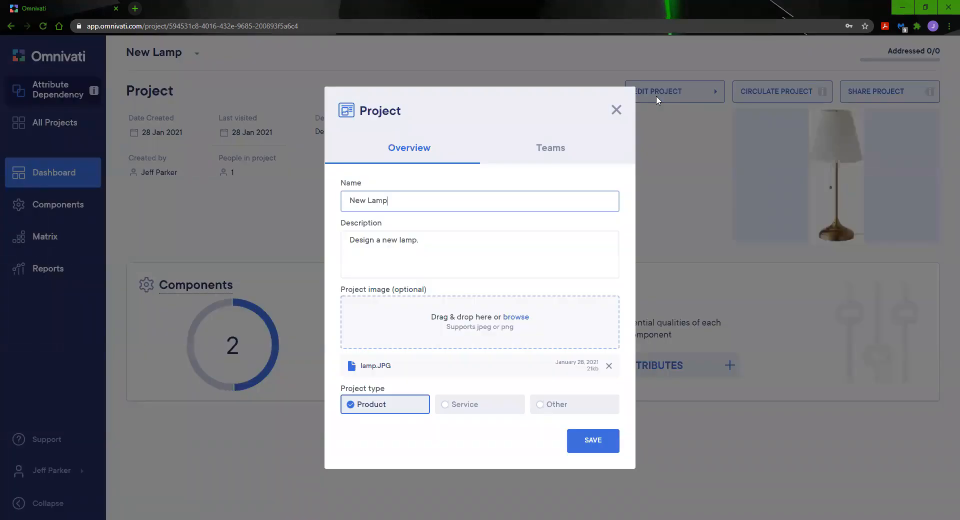
{"action": "double_click", "coordinate": [355, 203]}
{"action": "type", "text": "Better"}
{"action": "double_click", "coordinate": [389, 241]}
{"action": "type", "text": "better"}
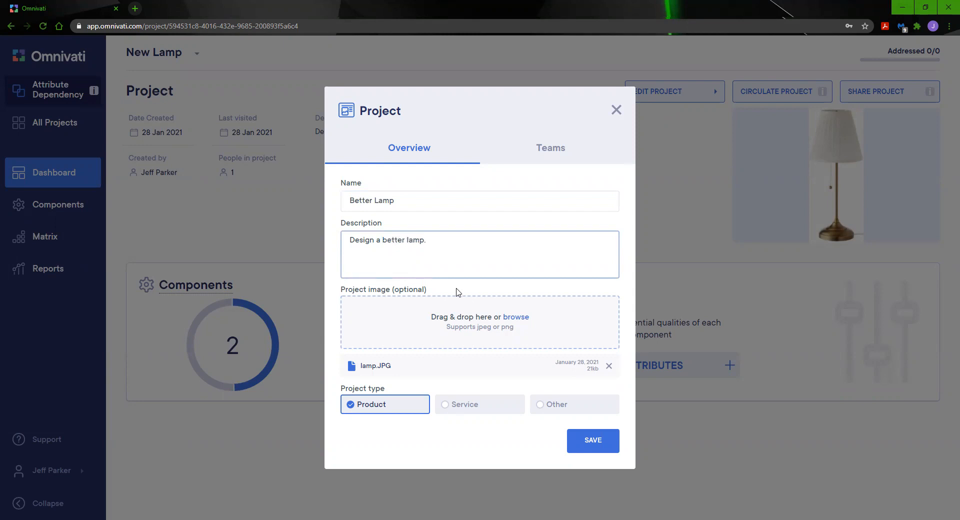
{"action": "left_click", "coordinate": [587, 443]}
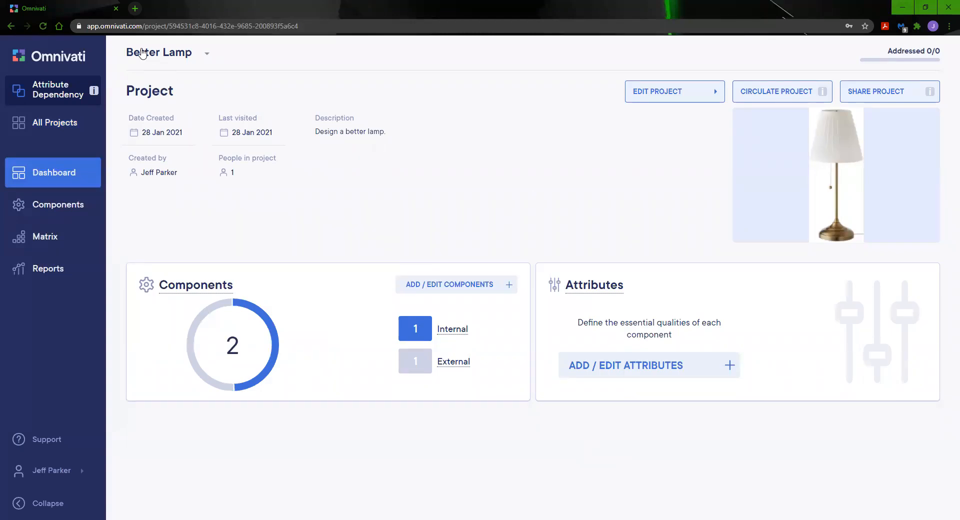
- Check the renamed project in the list of all projects, reopen Better Lamp and go to its component editing page
{"action": "left_click", "coordinate": [51, 125]}
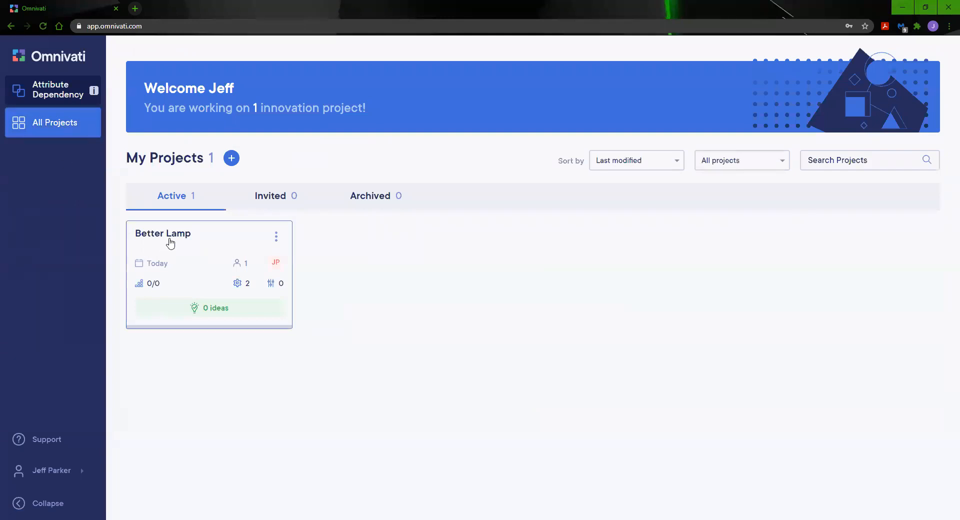
{"action": "left_click", "coordinate": [200, 261]}
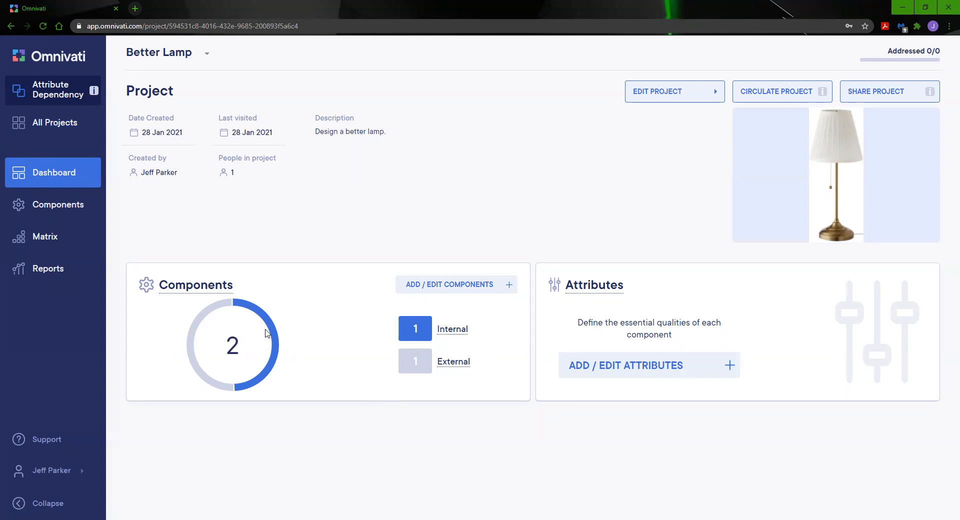
{"action": "left_click", "coordinate": [450, 293]}
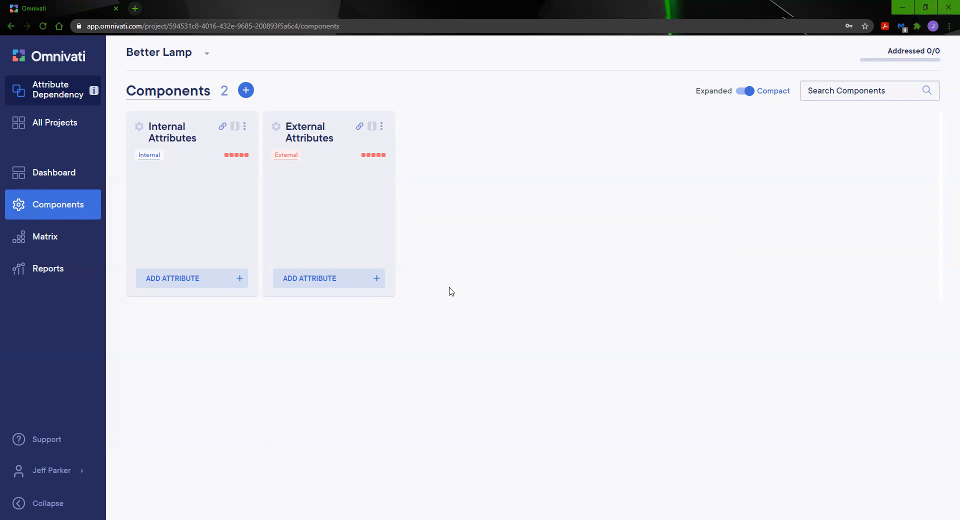
- Start a new component named "Lamp Shade" with importance 5, classified as Internal
{"action": "left_click", "coordinate": [246, 91]}
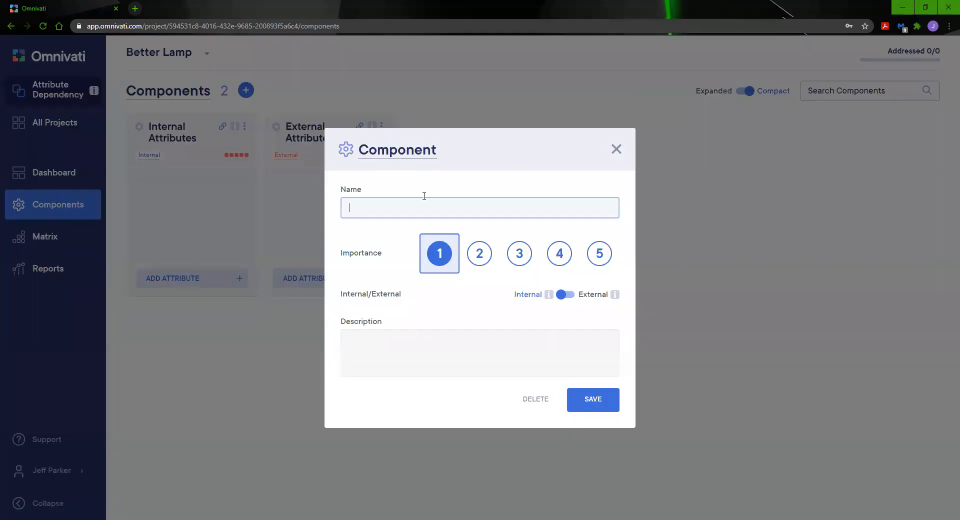
{"action": "type", "text": "Lamp Shade"}
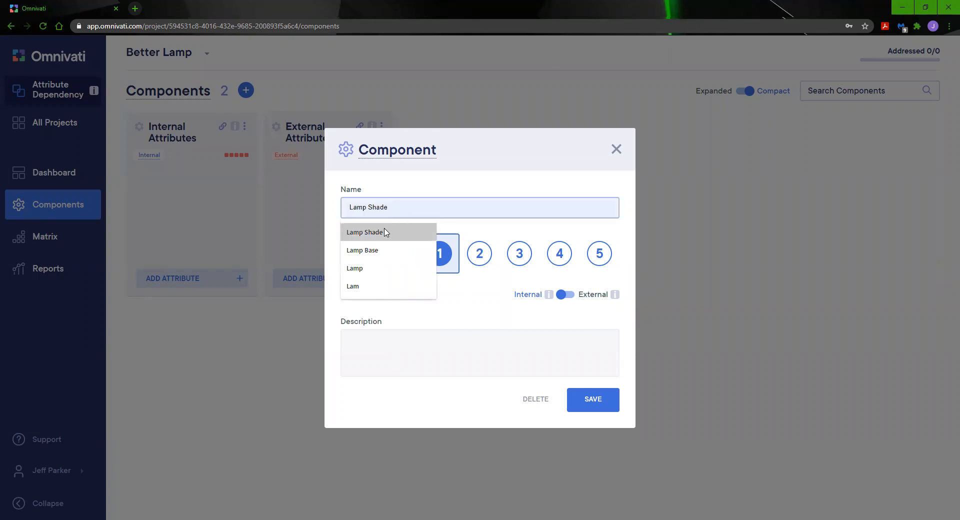
{"action": "left_click", "coordinate": [387, 232]}
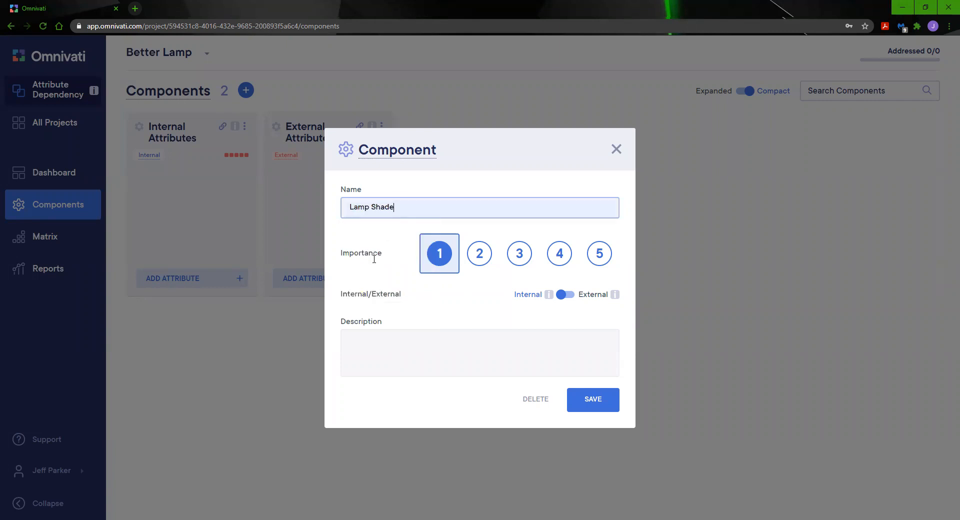
{"action": "left_click", "coordinate": [609, 252]}
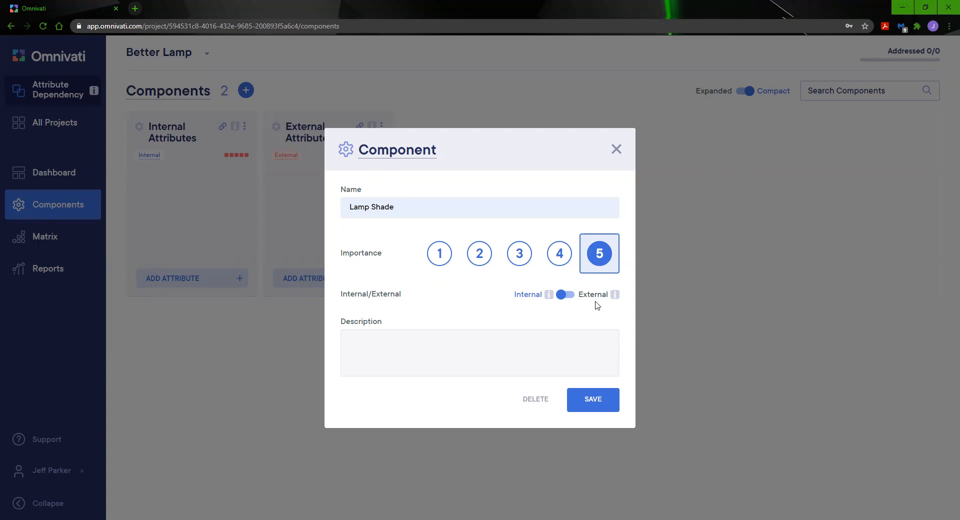
{"action": "left_click", "coordinate": [562, 296]}
{"action": "left_click", "coordinate": [570, 300]}
- Describe the Lamp Shade component as "The covering around the light bulb." and save it
{"action": "left_click", "coordinate": [483, 352]}
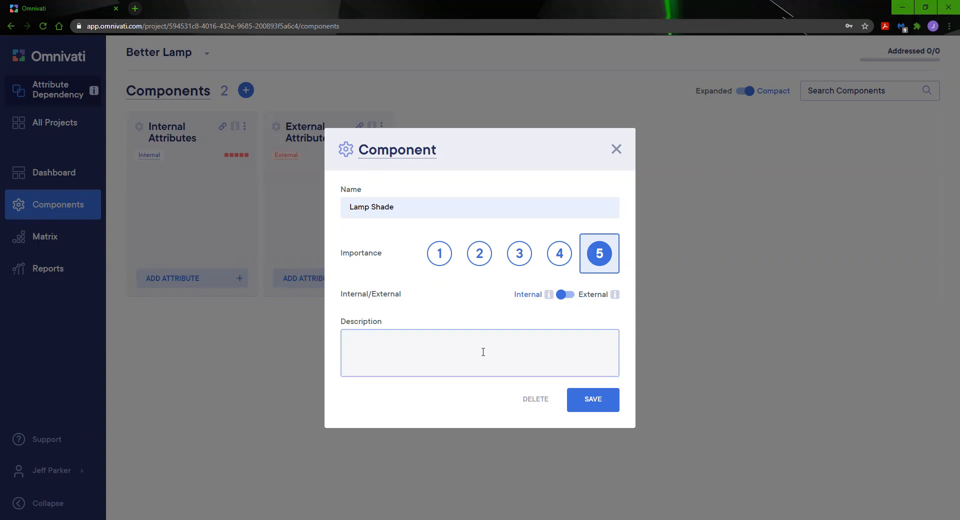
{"action": "type", "text": "The covering around the bul"}
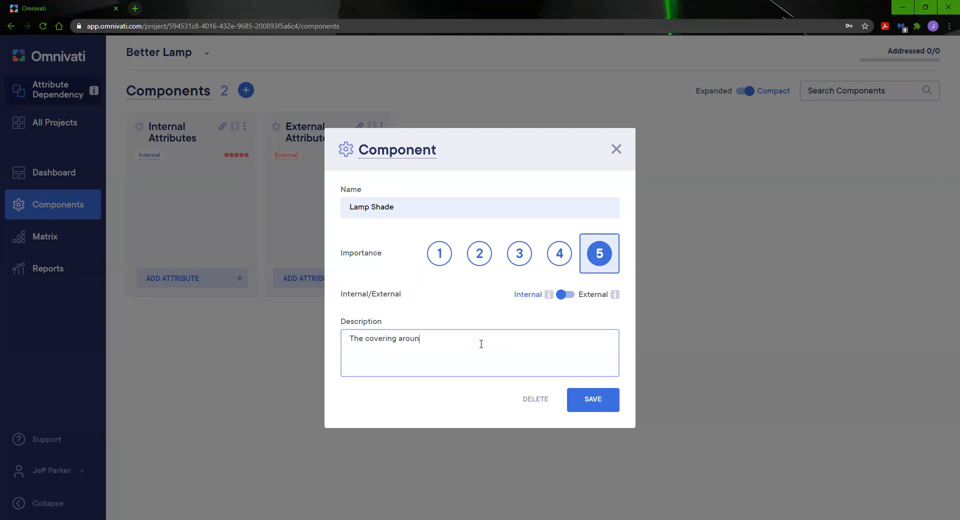
{"action": "key", "text": "BackSpace"}
{"action": "key", "text": "BackSpace"}
{"action": "key", "text": "BackSpace"}
{"action": "type", "text": "light bulb."}
{"action": "left_click", "coordinate": [585, 407]}
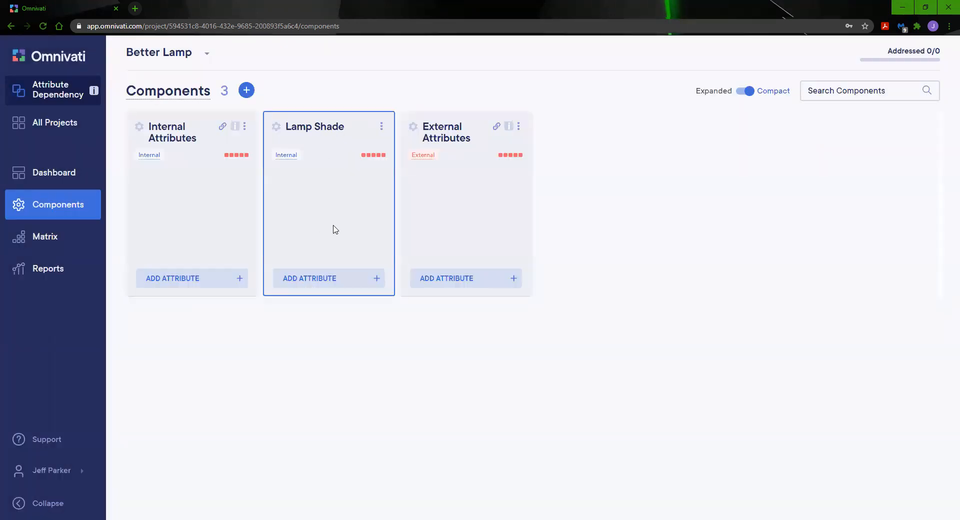
- Add an internal component "Lamp Base" with importance 5 and the description "The part of the lamp supporting the bulb and shade."
{"action": "left_click", "coordinate": [247, 91]}
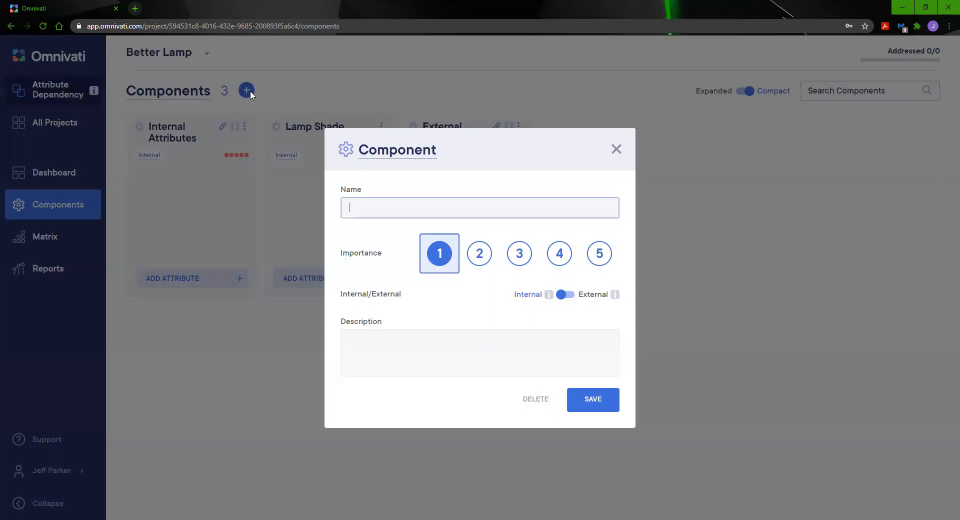
{"action": "type", "text": "Lamp "}
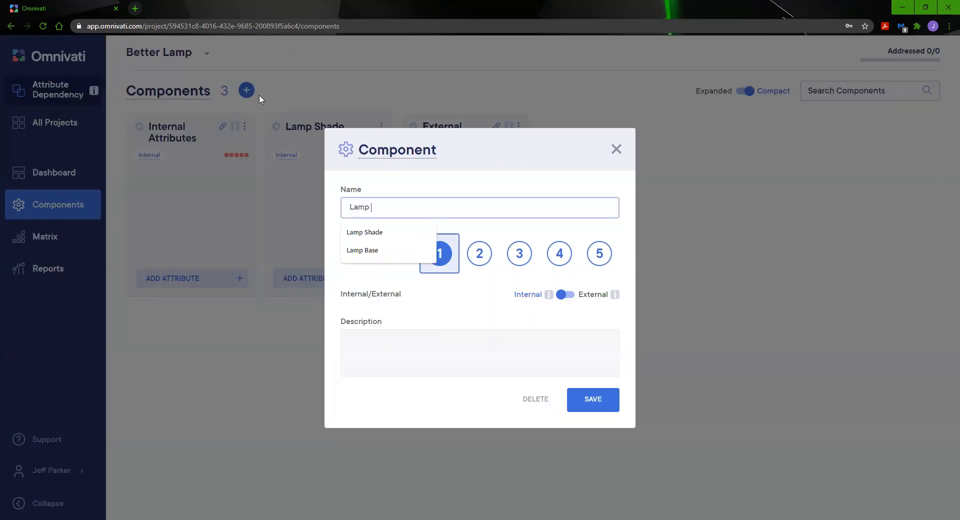
{"action": "type", "text": "Base"}
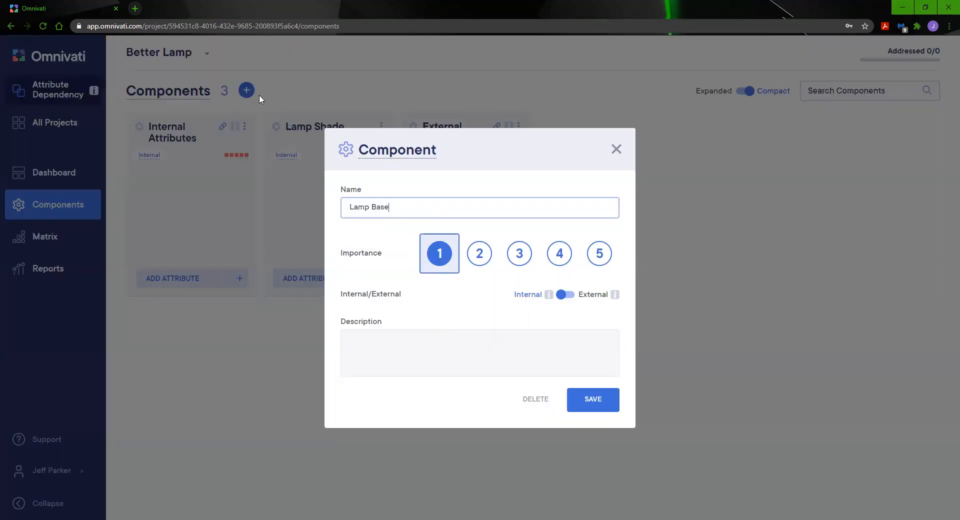
{"action": "left_click", "coordinate": [603, 252]}
{"action": "left_click", "coordinate": [407, 364]}
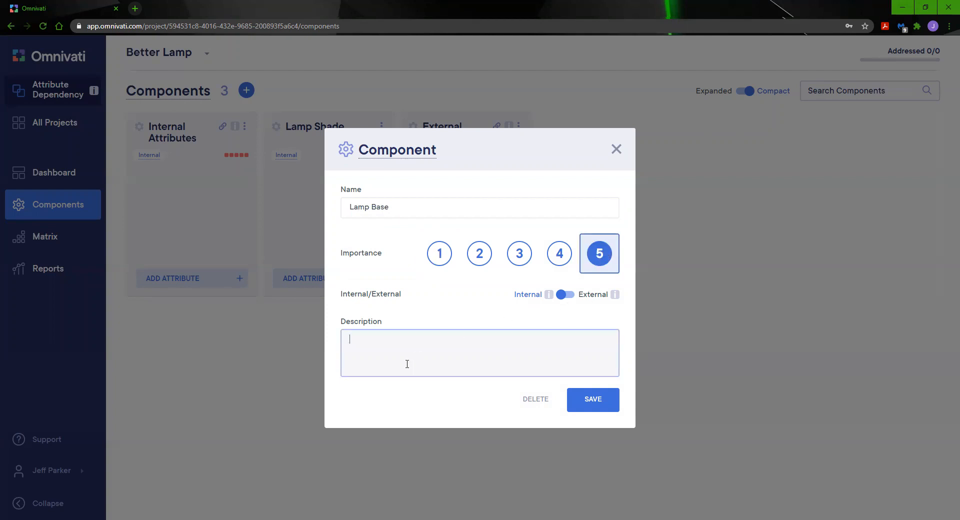
{"action": "type", "text": "The part of the lamp suppor"}
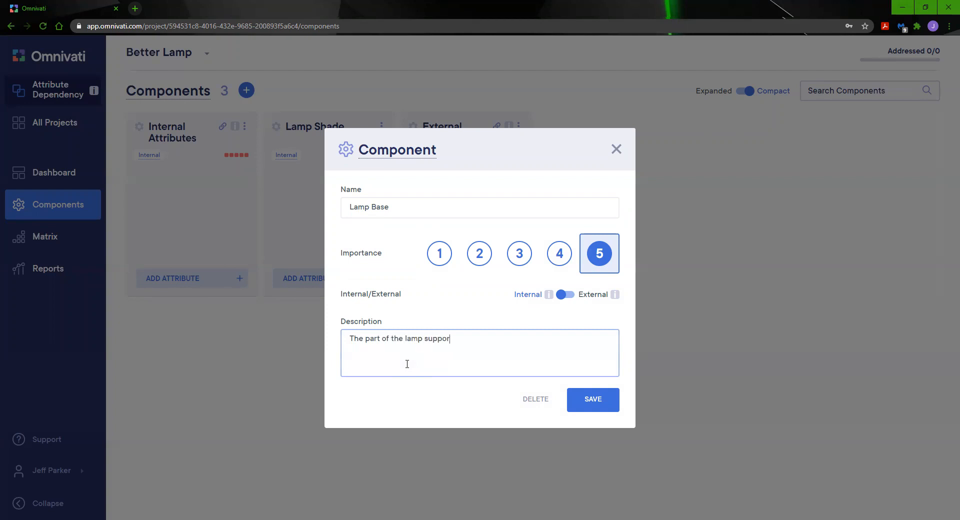
{"action": "type", "text": "ting the bulb and shade."}
{"action": "left_click", "coordinate": [575, 403]}
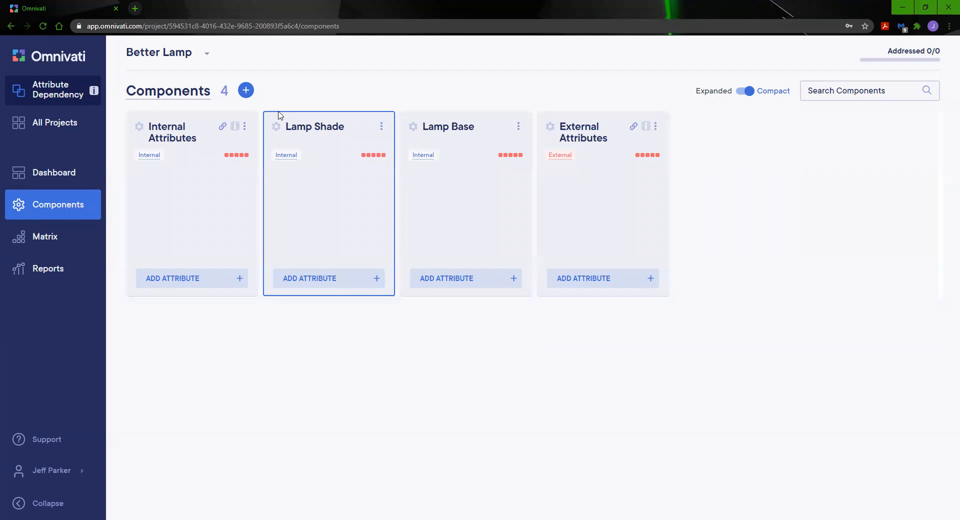
- Add an external component "User" with importance 5 and the description "The person using the lamp."
{"action": "left_click", "coordinate": [247, 91]}
{"action": "type", "text": "User"}
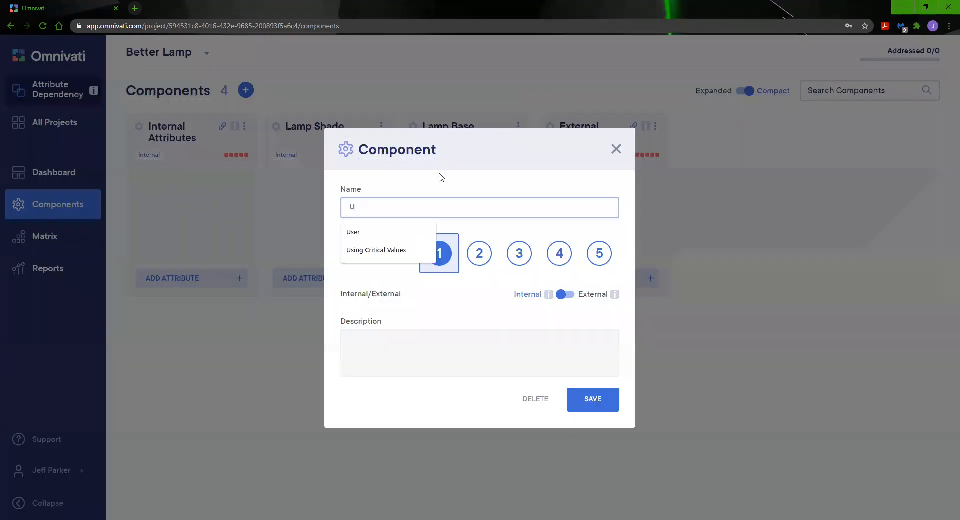
{"action": "left_click", "coordinate": [606, 258]}
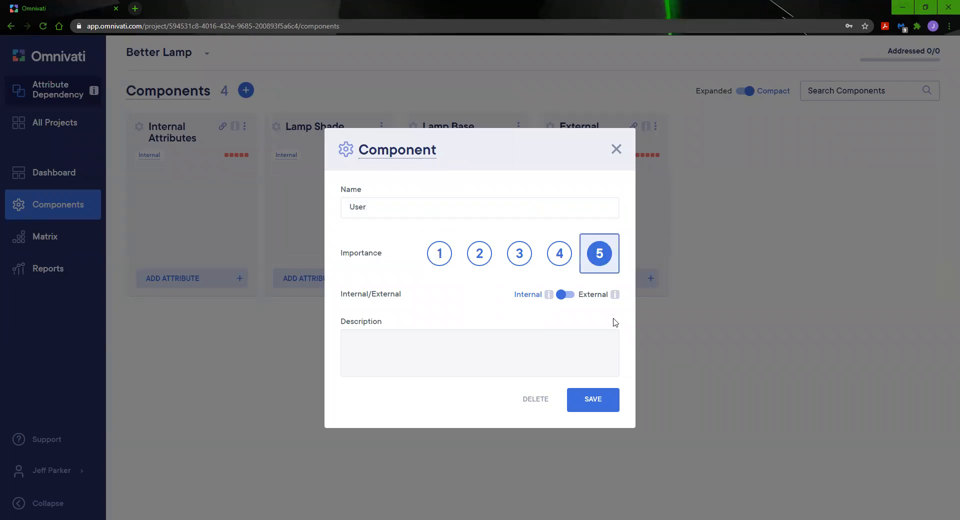
{"action": "left_click", "coordinate": [569, 295]}
{"action": "left_click", "coordinate": [553, 340]}
{"action": "type", "text": "The person su"}
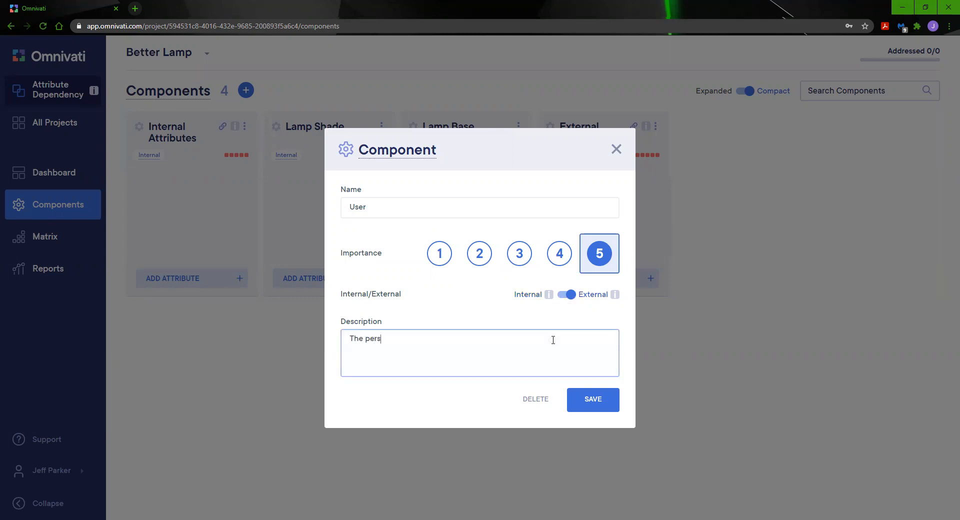
{"action": "key", "text": "BackSpace"}
{"action": "key", "text": "BackSpace"}
{"action": "type", "text": "using the lamp."}
{"action": "left_click", "coordinate": [608, 403]}
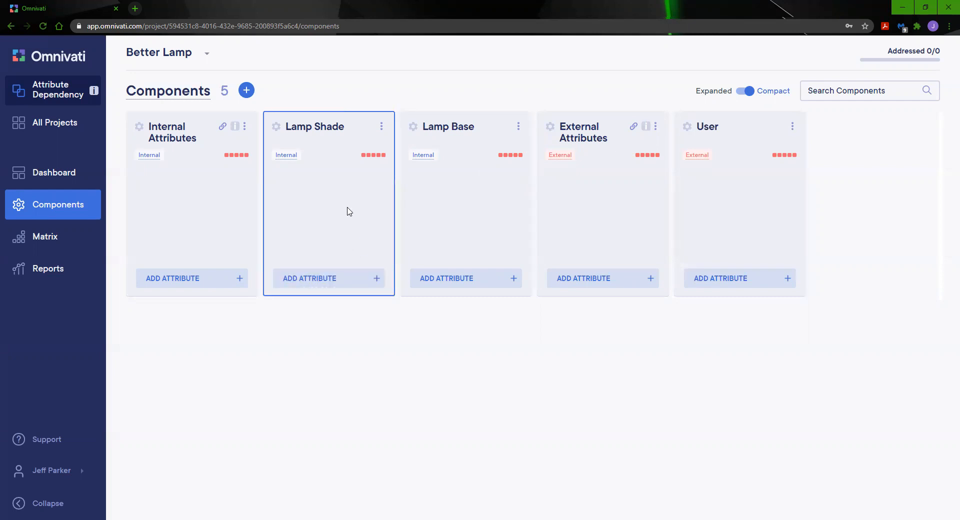
- Review the Lamp Shade component's settings and the actions available for that component without changing anything
{"action": "left_click", "coordinate": [382, 131]}
{"action": "left_click", "coordinate": [357, 145]}
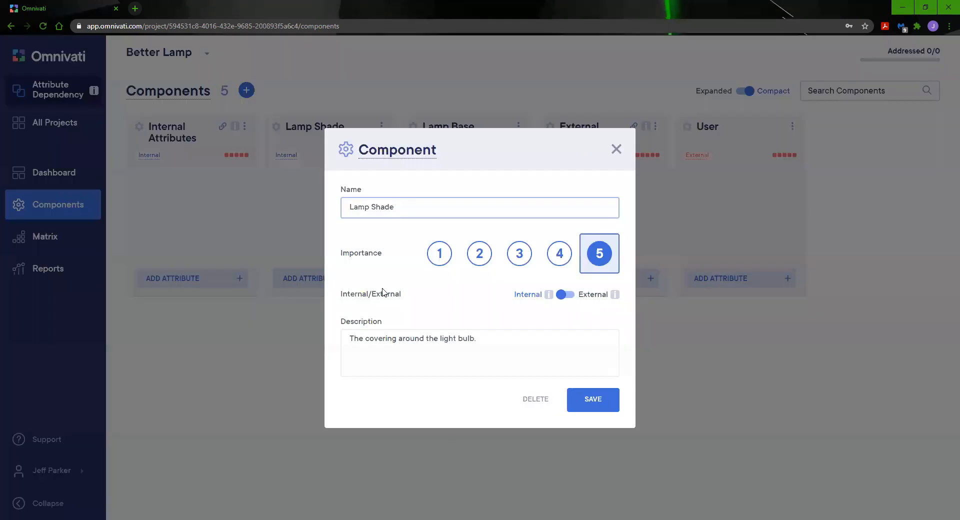
{"action": "left_click", "coordinate": [603, 397]}
{"action": "left_click", "coordinate": [381, 128]}
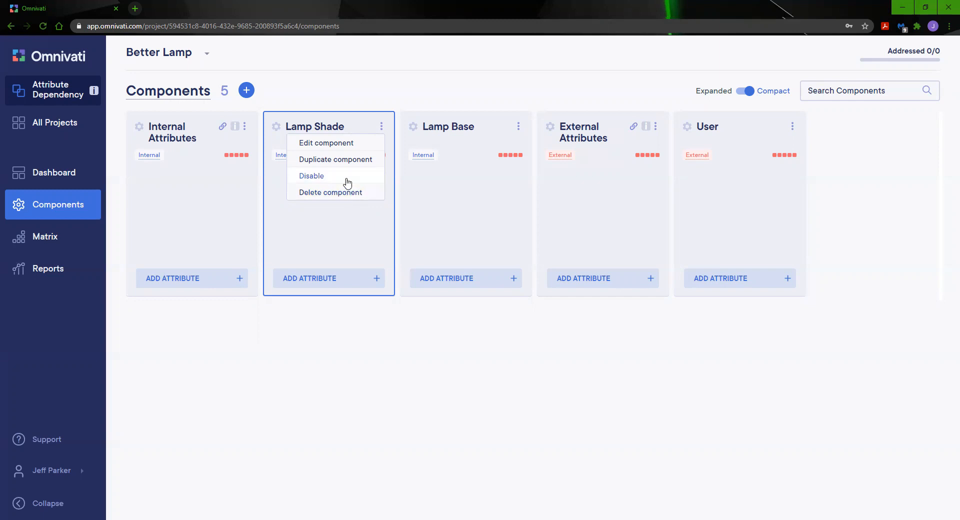
{"action": "left_click", "coordinate": [423, 382]}
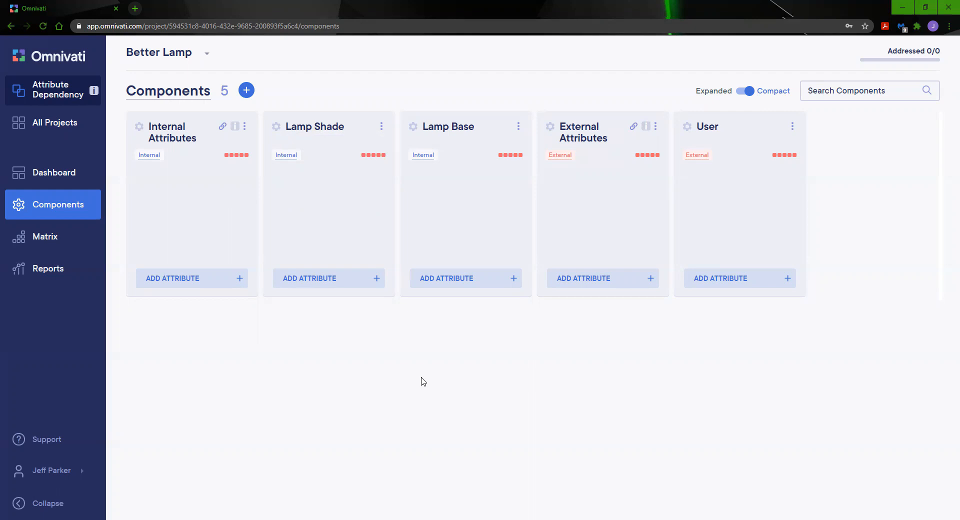
- Add an "Ambient Light" attribute to External Attributes with importance 4 and the description "How bright is in the area around the lamp."
{"action": "left_click", "coordinate": [593, 280]}
{"action": "left_click", "coordinate": [506, 227]}
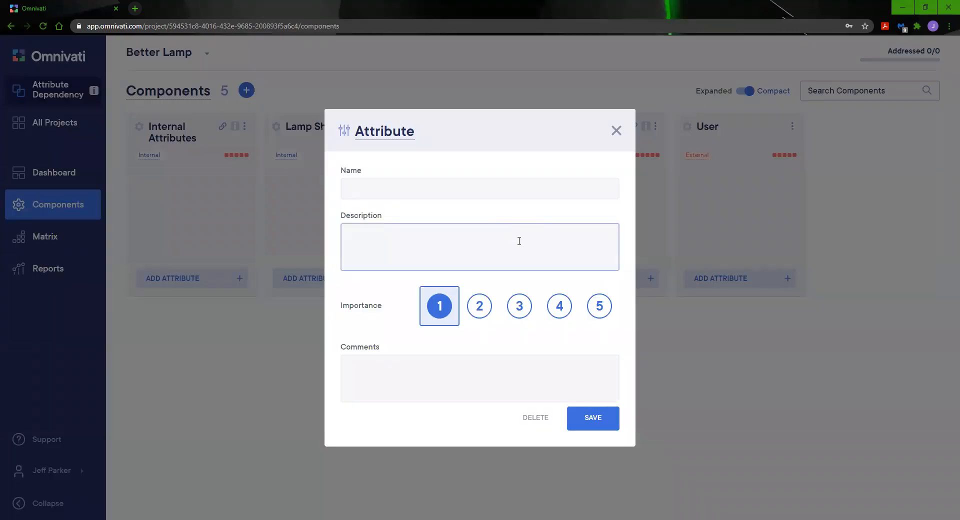
{"action": "left_click", "coordinate": [405, 189]}
{"action": "type", "text": "A"}
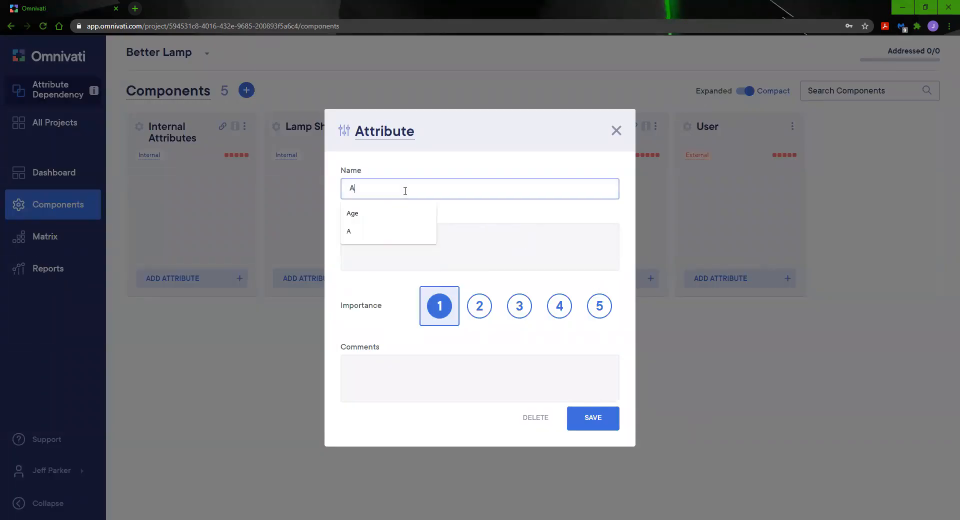
{"action": "type", "text": "mbient Light"}
{"action": "key", "text": "Tab"}
{"action": "type", "text": "How"}
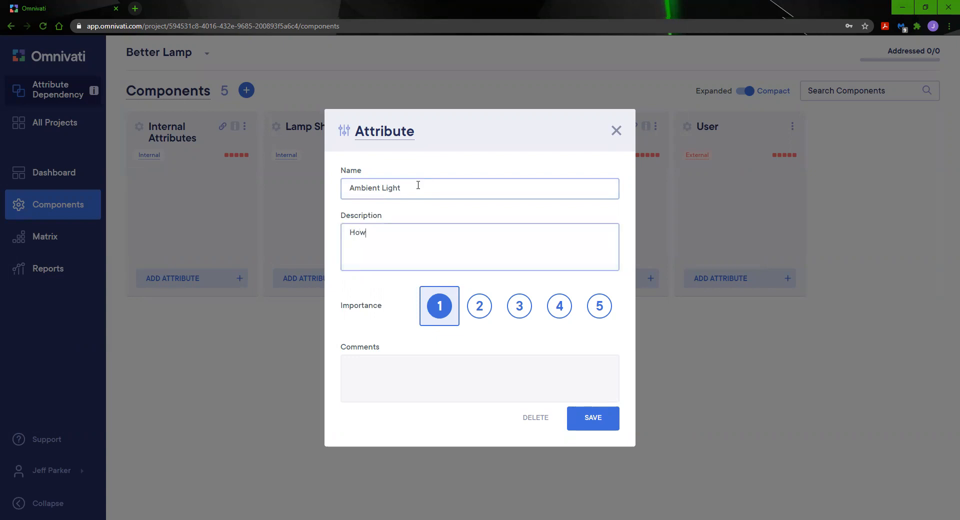
{"action": "type", "text": " bright is in the area around the lamp."}
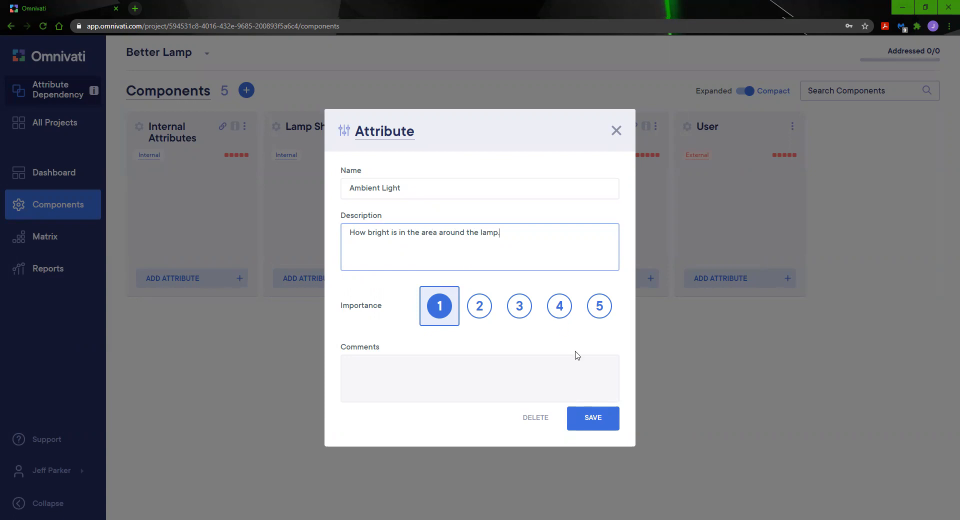
{"action": "left_click", "coordinate": [556, 314]}
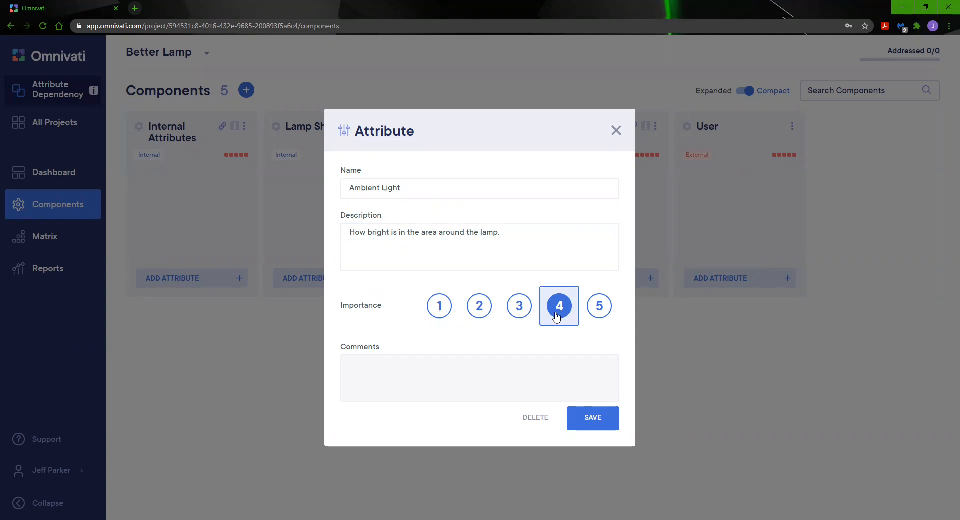
{"action": "left_click", "coordinate": [596, 427]}
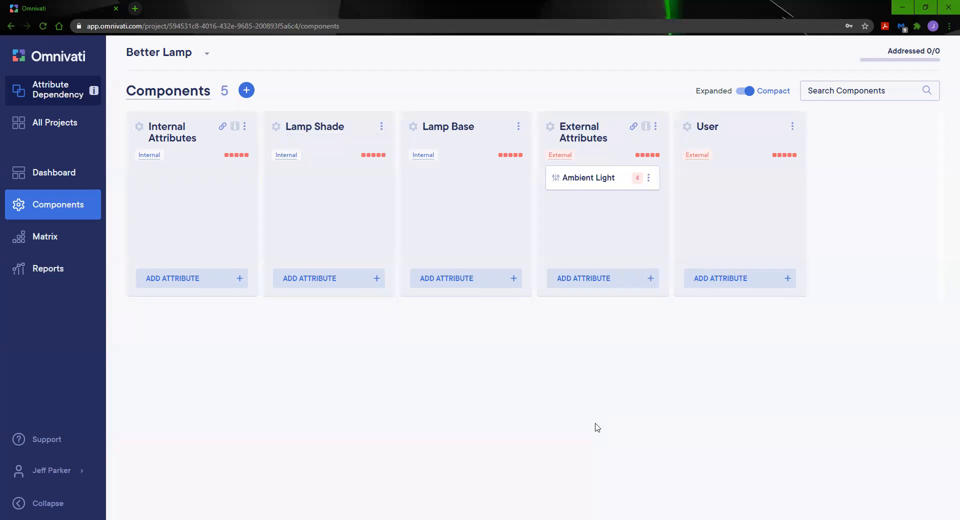
- Add a "Time of Day" attribute to External Attributes with importance 3 and the description "What time of the day is the lamp being used."
{"action": "left_click", "coordinate": [594, 290]}
{"action": "left_click", "coordinate": [433, 190]}
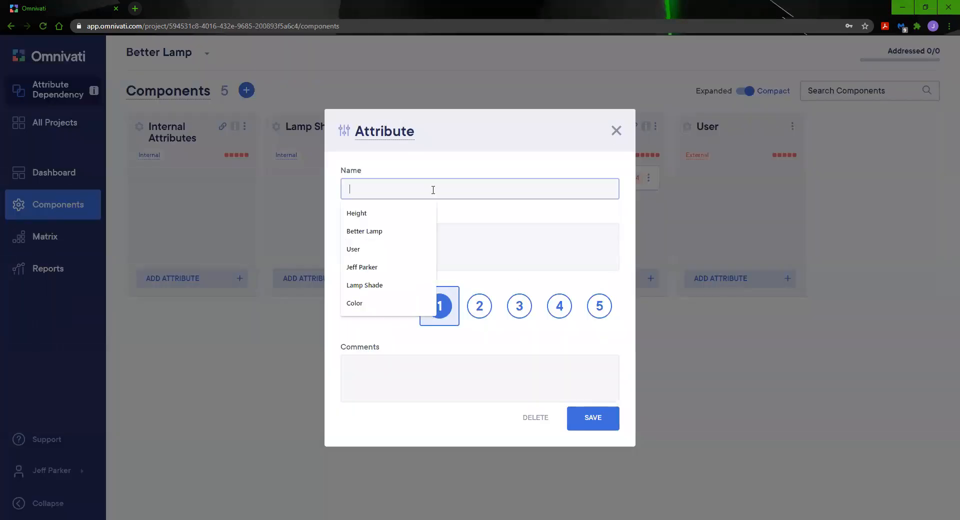
{"action": "type", "text": "Time of Day"}
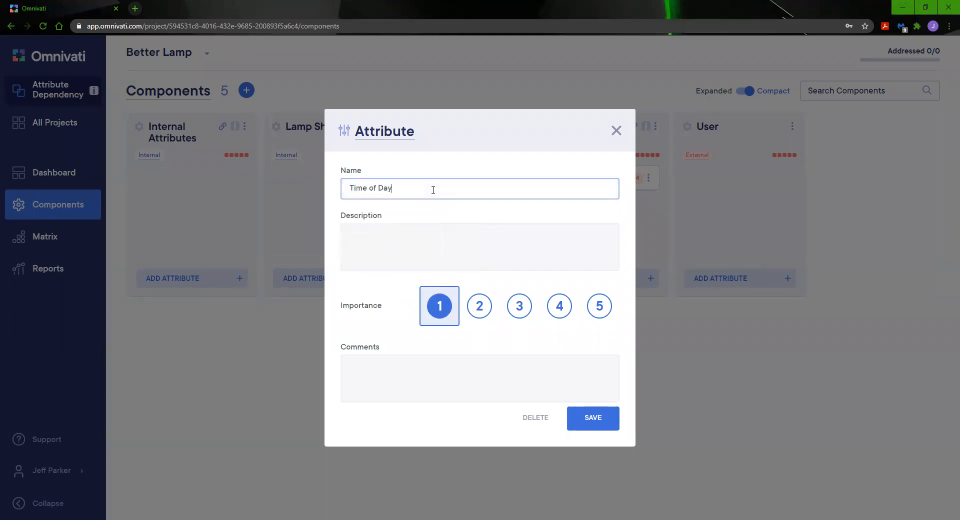
{"action": "left_click", "coordinate": [427, 250]}
{"action": "type", "text": "What t"}
{"action": "type", "text": "ie"}
{"action": "type", "text": "me of the da"}
{"action": "type", "text": "y is the "}
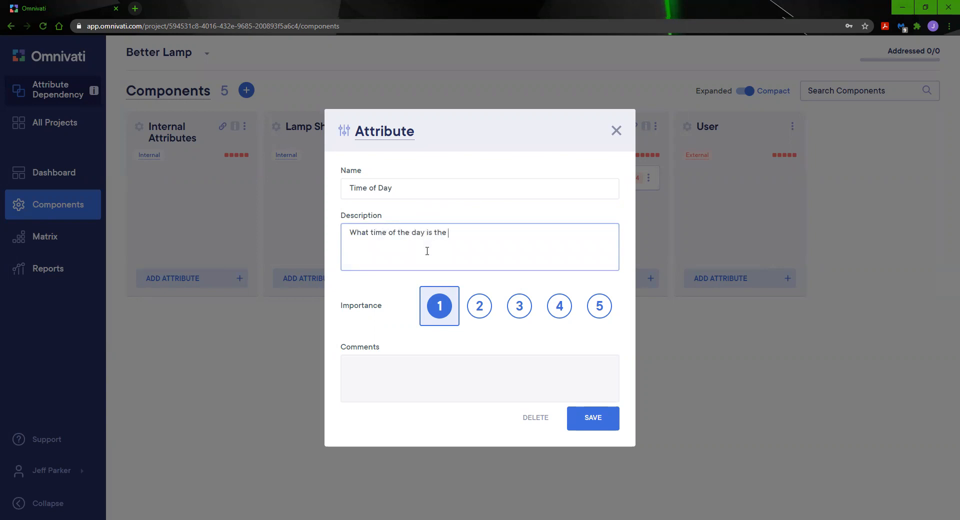
{"action": "type", "text": "lamp being used."}
{"action": "left_click", "coordinate": [520, 309]}
{"action": "left_click", "coordinate": [520, 362]}
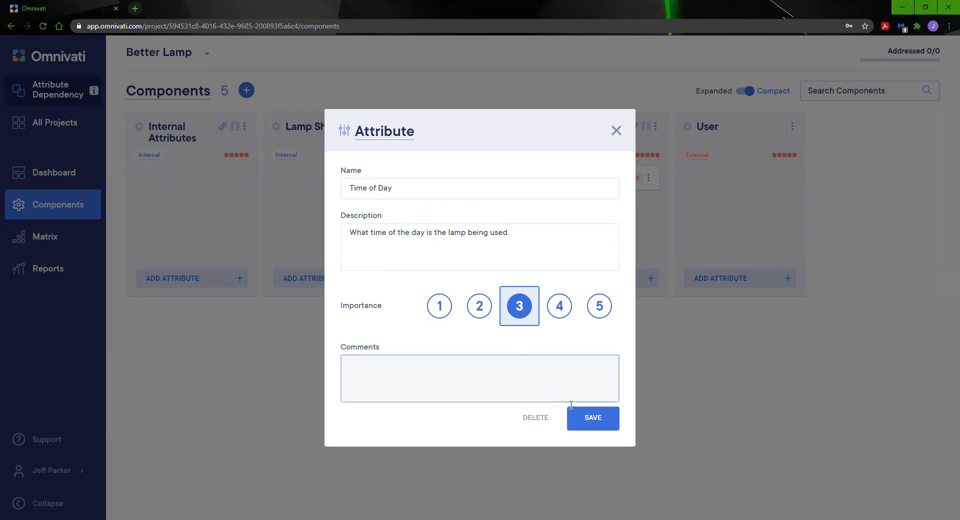
{"action": "left_click", "coordinate": [591, 418]}
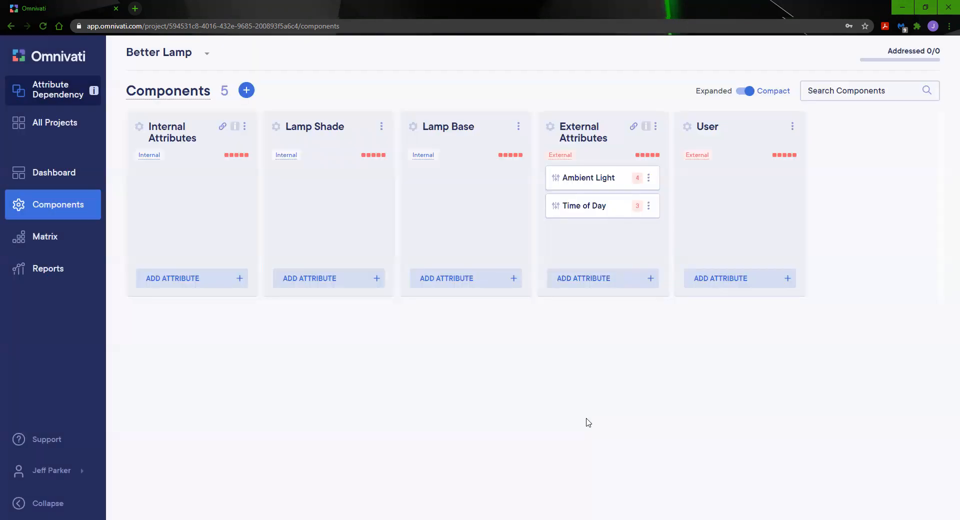
- Add a "Length of Use" attribute to External Attributes with importance 5 and the description "How long has the lamp been used consistently."
{"action": "left_click", "coordinate": [585, 281]}
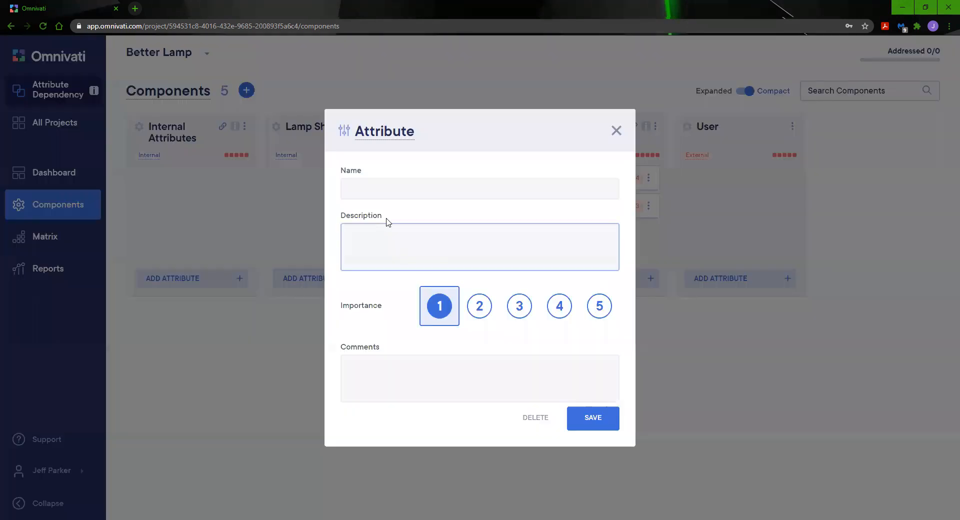
{"action": "left_click", "coordinate": [381, 188]}
{"action": "type", "text": "Len"}
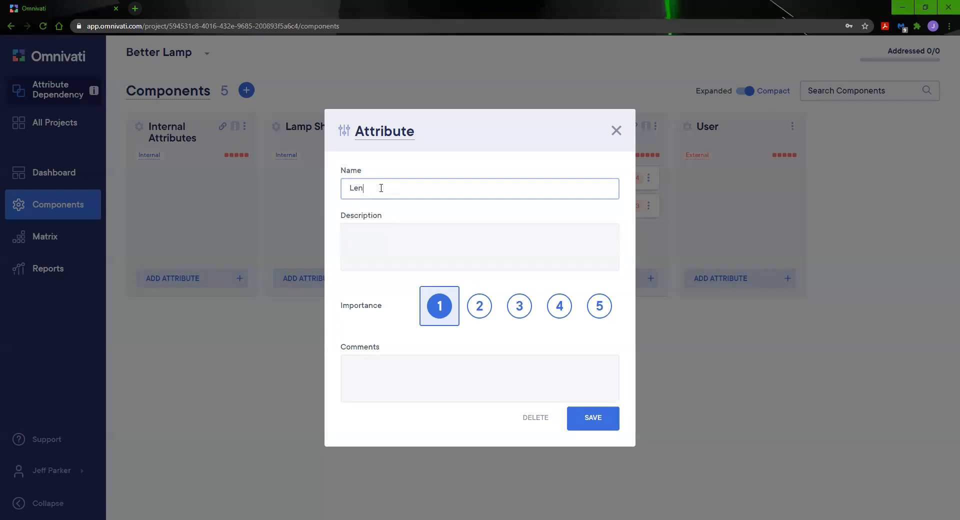
{"action": "type", "text": "gth of Use"}
{"action": "key", "text": "Tab"}
{"action": "type", "text": "How lon"}
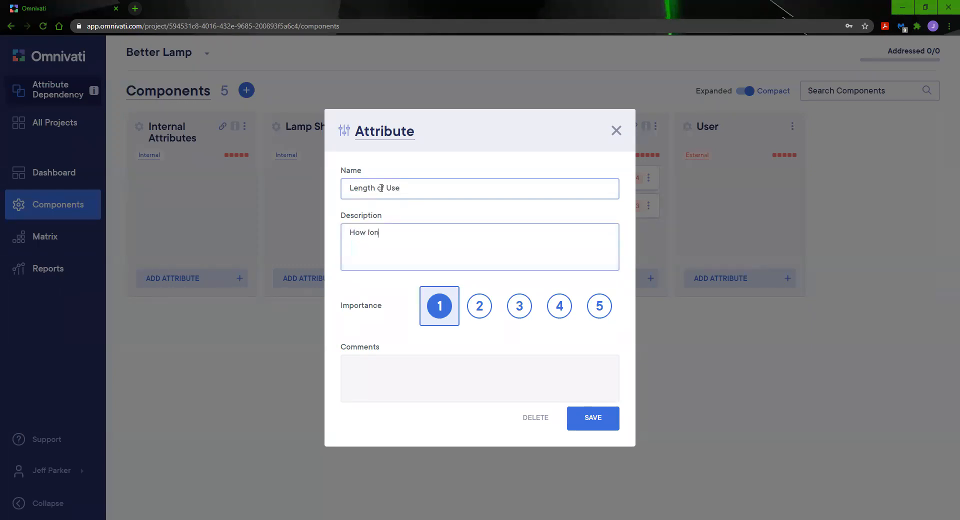
{"action": "type", "text": "g has the lamp been used consiste"}
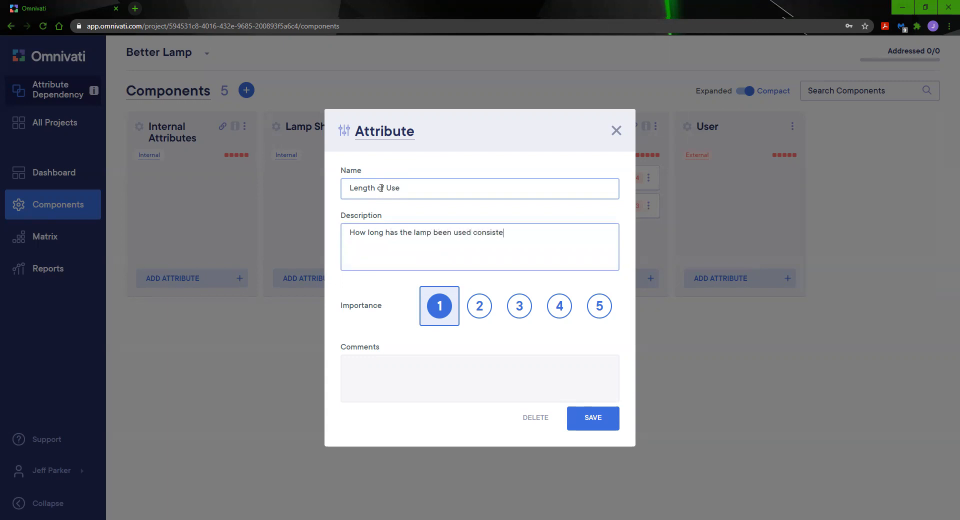
{"action": "type", "text": "ntly."}
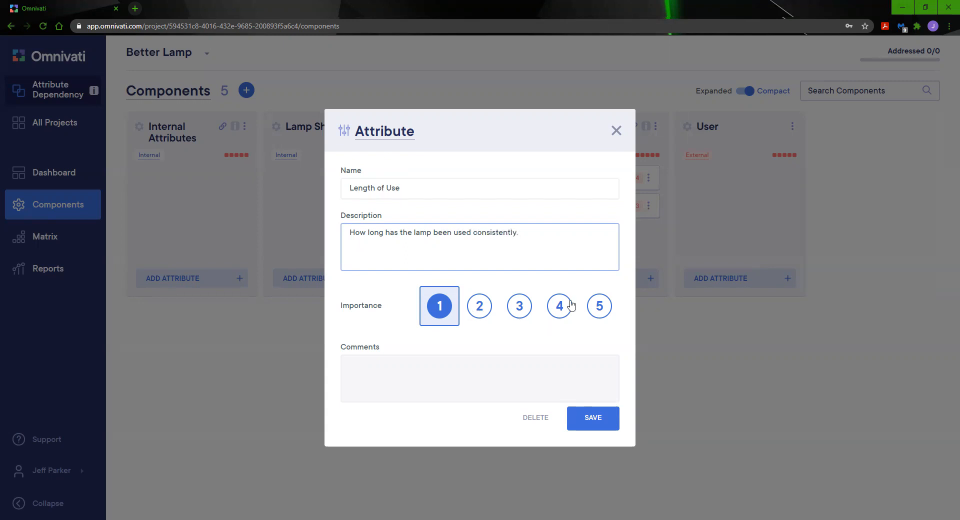
{"action": "left_click", "coordinate": [600, 309]}
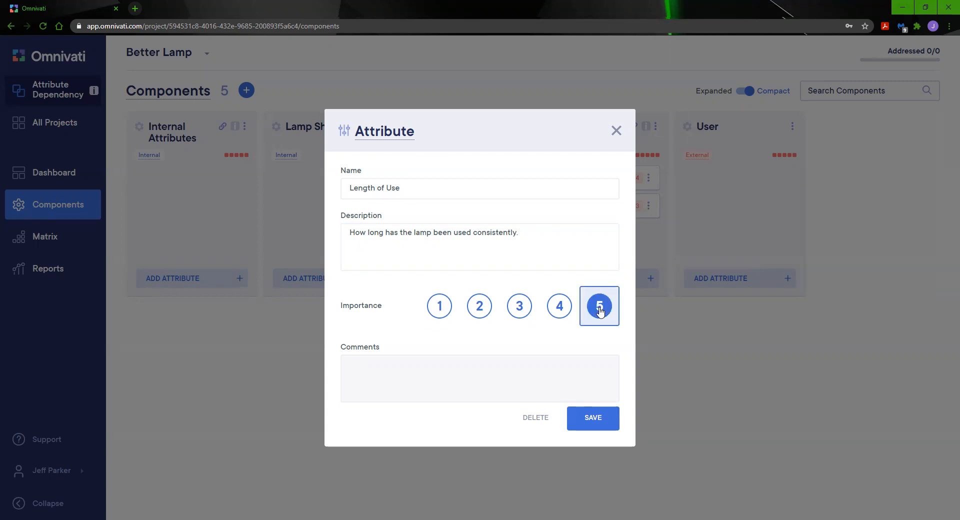
{"action": "left_click", "coordinate": [607, 427]}
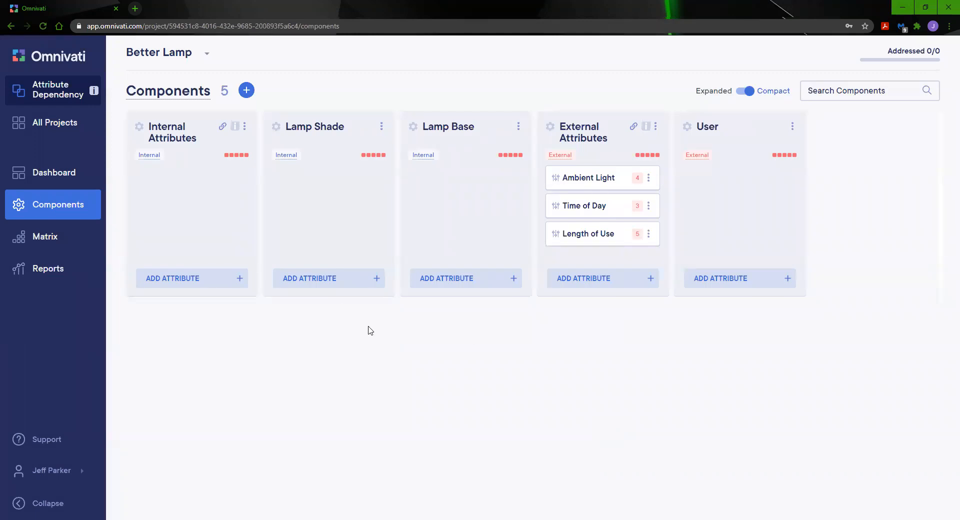
- Add an "Opacity" attribute to Lamp Shade with importance 5 and the description "How much light gets through the shade."
{"action": "left_click", "coordinate": [332, 284]}
{"action": "left_click", "coordinate": [378, 197]}
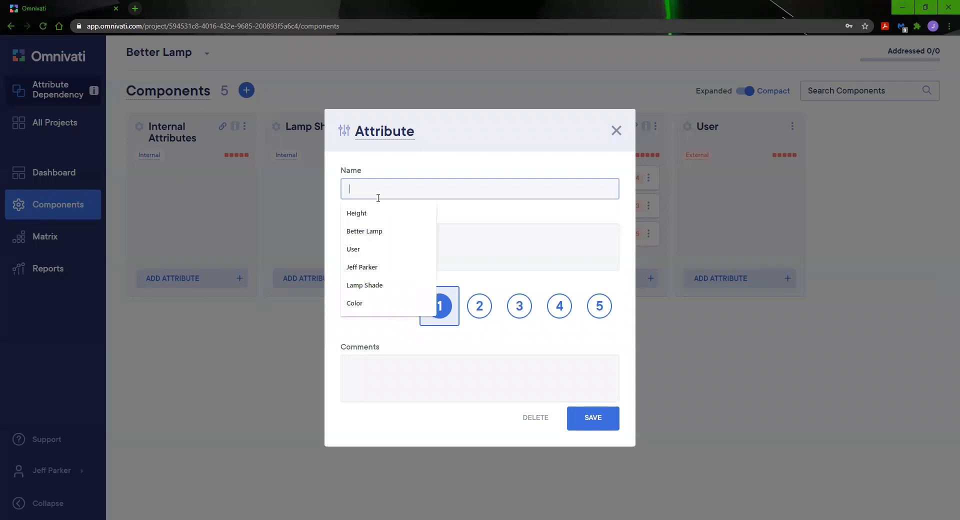
{"action": "type", "text": "Opacity"}
{"action": "key", "text": "Tab"}
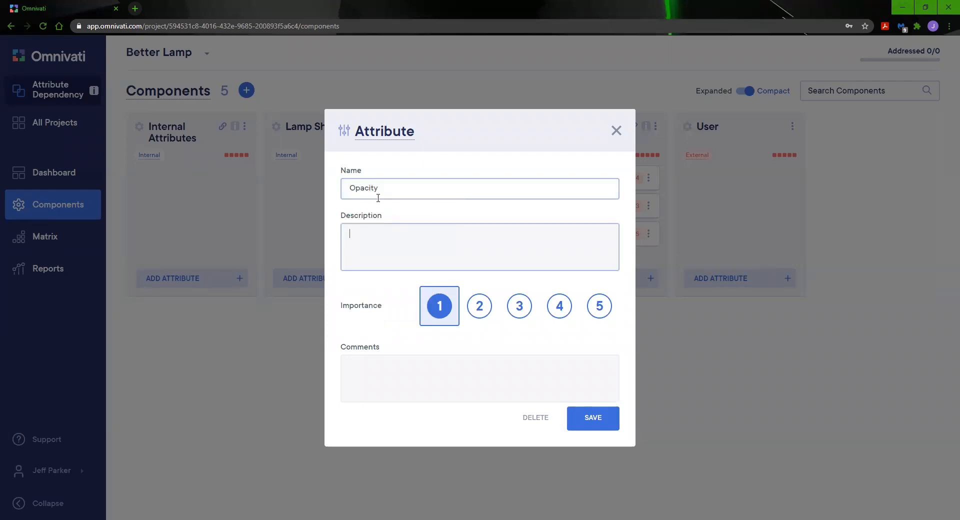
{"action": "type", "text": "How mu"}
{"action": "key", "text": "BackSpace"}
{"action": "key", "text": "BackSpace"}
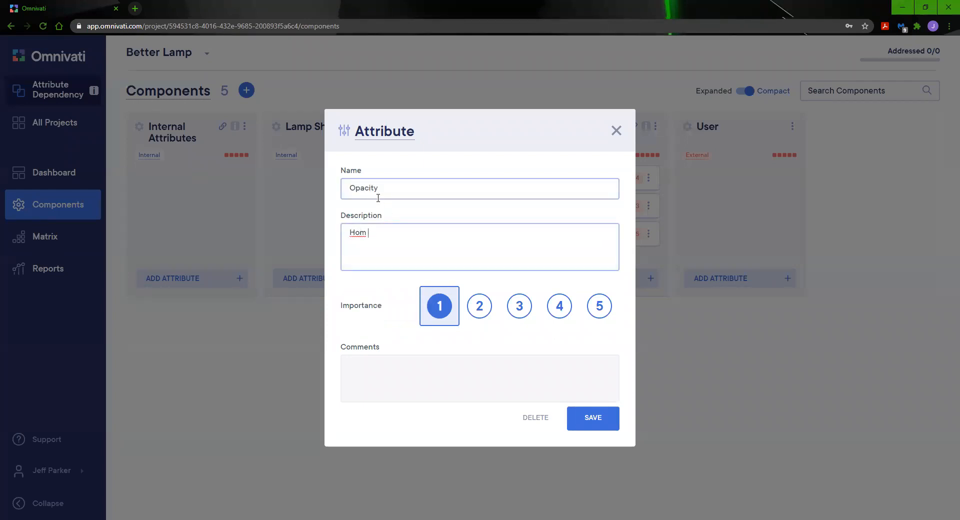
{"action": "type", "text": "much light gets through the shade."}
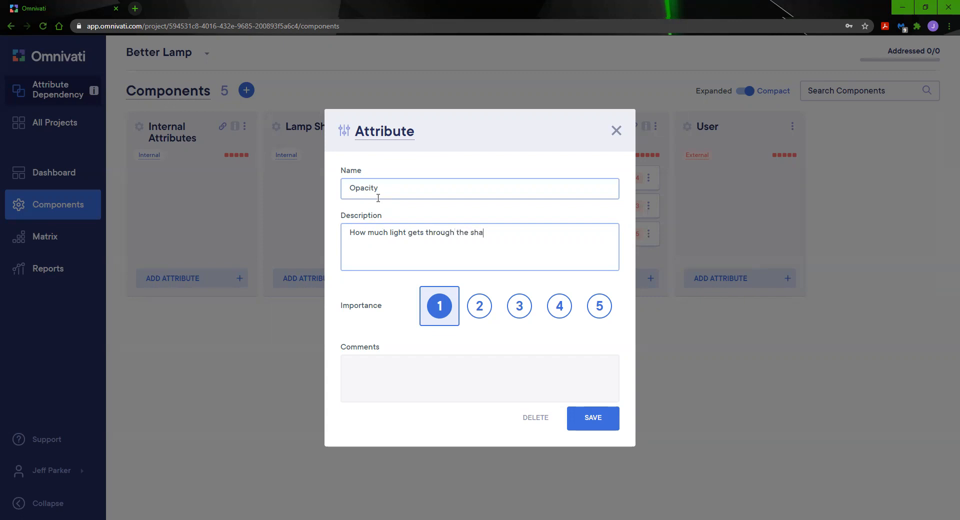
{"action": "left_click", "coordinate": [598, 306]}
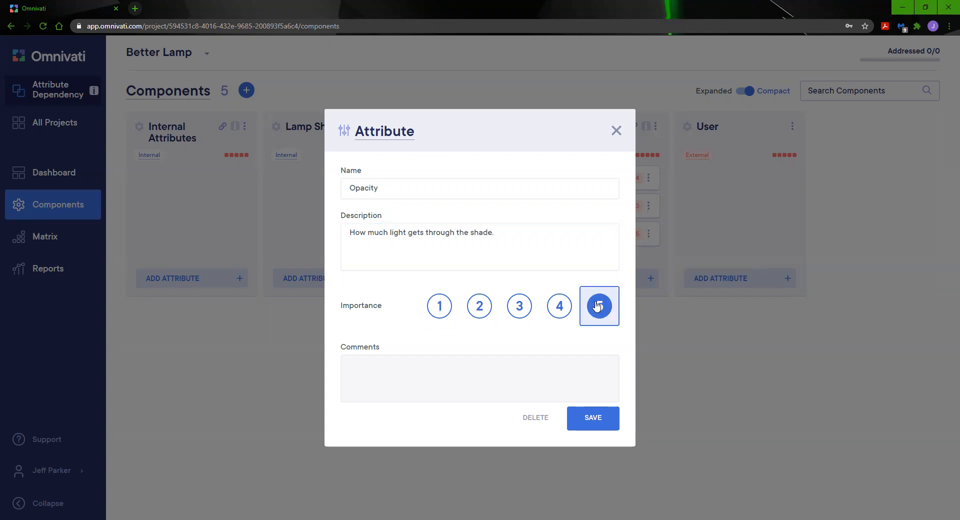
{"action": "left_click", "coordinate": [603, 425]}
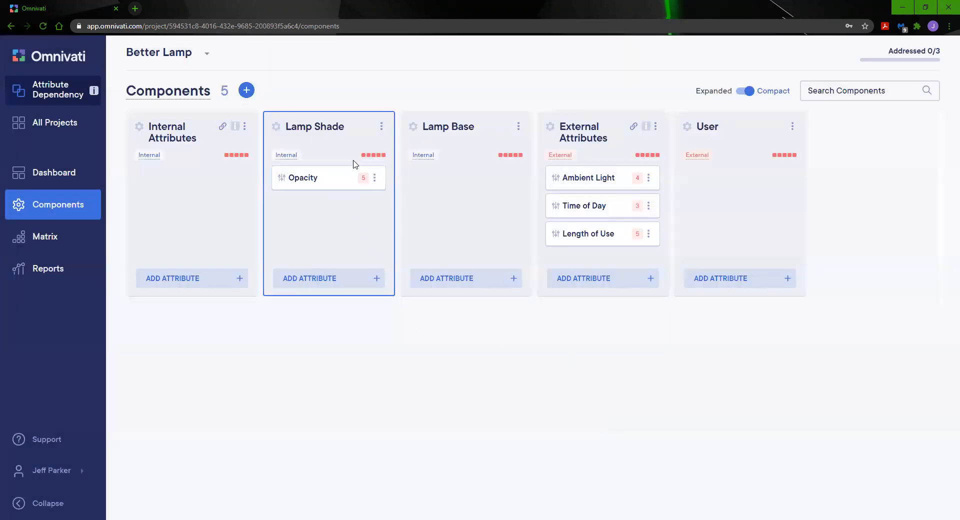
- Add a "Color" attribute to Lamp Shade with importance 5 and the comment "Important because it changes aesthetics."
{"action": "left_click", "coordinate": [342, 275]}
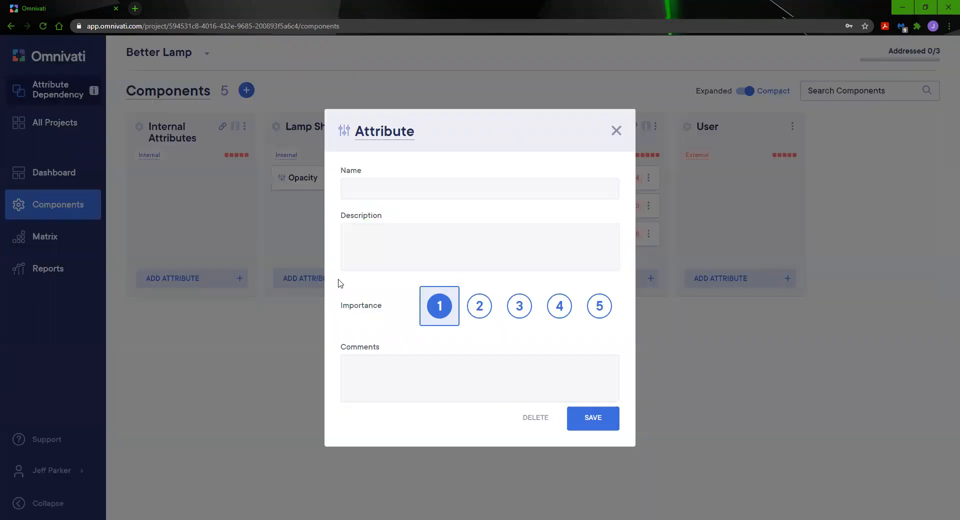
{"action": "left_click", "coordinate": [391, 191]}
{"action": "type", "text": "C"}
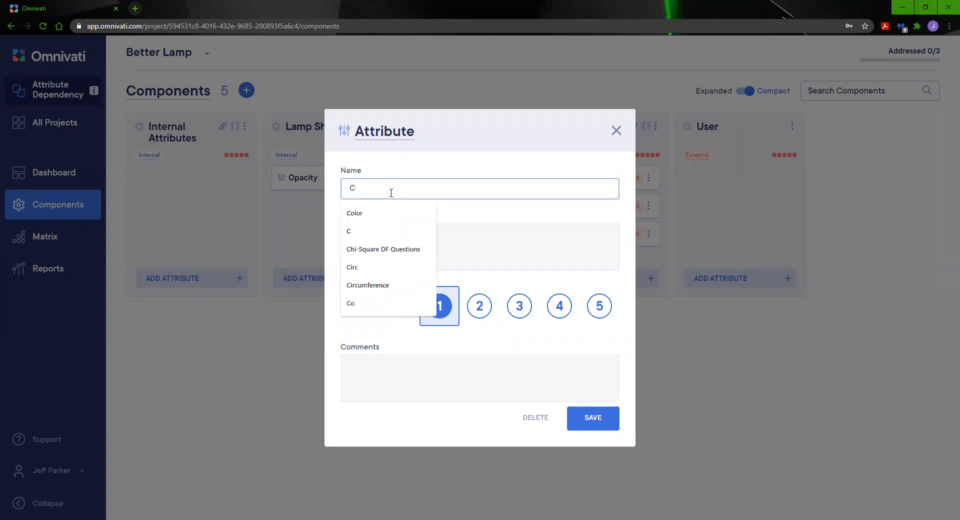
{"action": "type", "text": "olor"}
{"action": "key", "text": "Tab"}
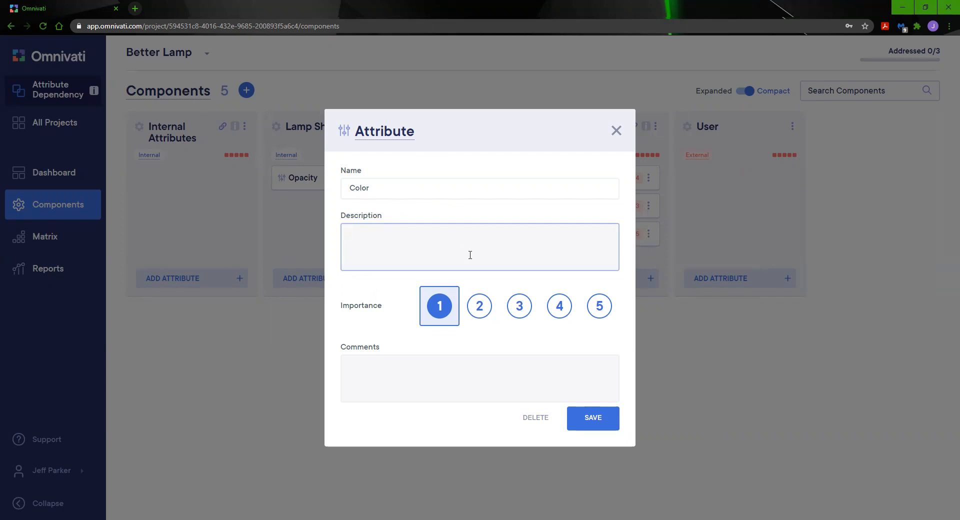
{"action": "left_click", "coordinate": [598, 306]}
{"action": "left_click", "coordinate": [424, 361]}
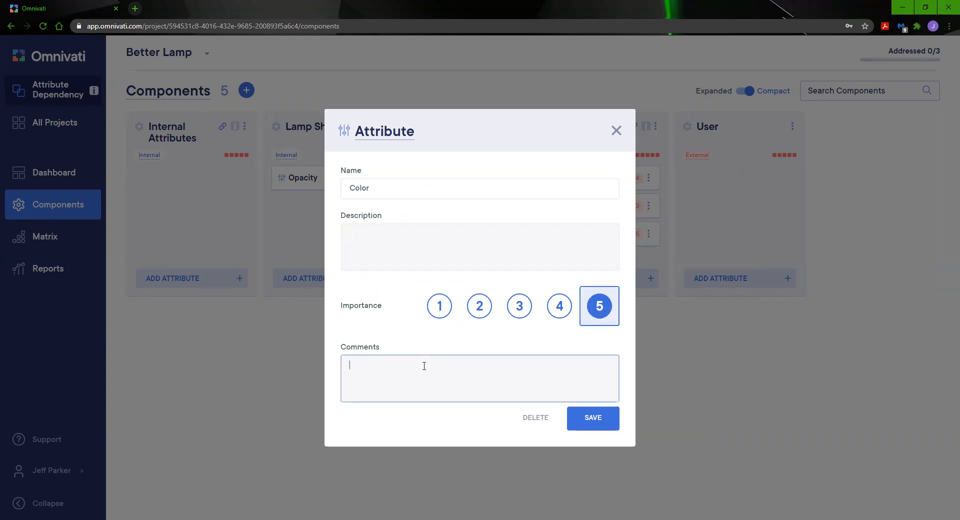
{"action": "type", "text": "Import"}
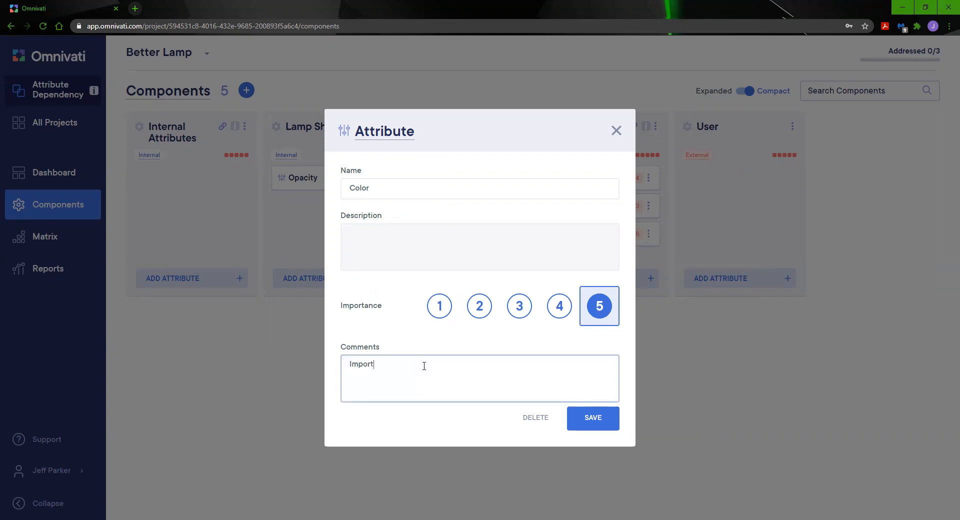
{"action": "type", "text": "ant because it changes aesthetics."}
{"action": "left_click", "coordinate": [594, 427]}
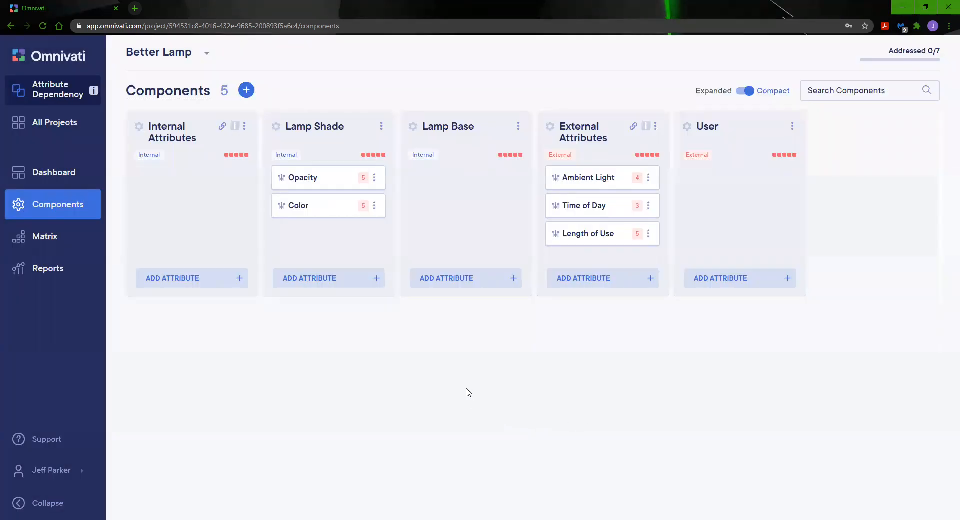
- Add a "Height" attribute to Lamp Base with importance 3 and the description "How tall the base is."
{"action": "left_click", "coordinate": [468, 279]}
{"action": "left_click", "coordinate": [412, 186]}
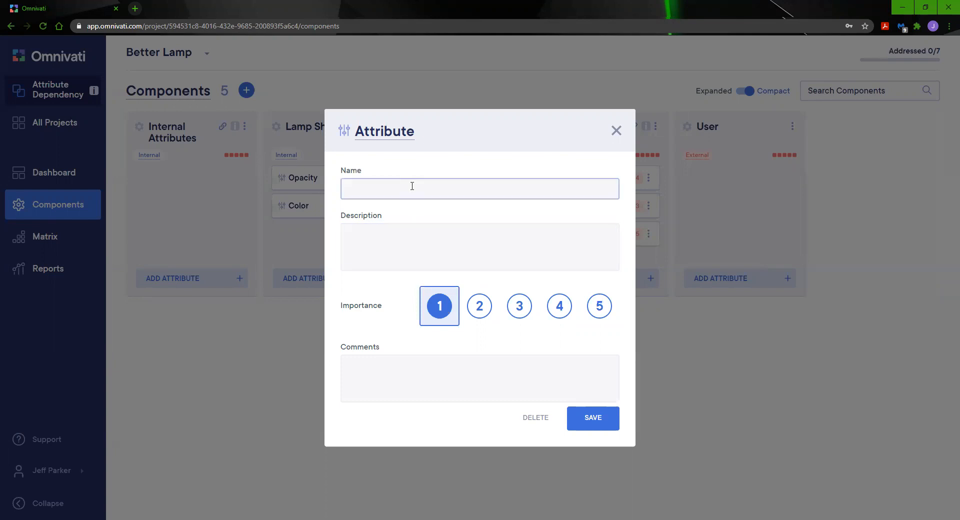
{"action": "left_click", "coordinate": [412, 186]}
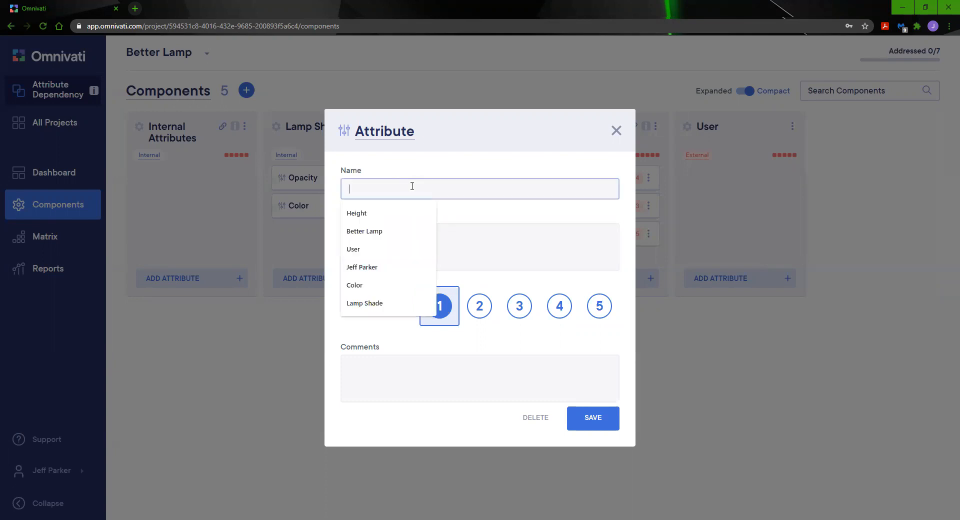
{"action": "left_click", "coordinate": [356, 213]}
{"action": "left_click", "coordinate": [418, 254]}
{"action": "type", "text": "How tall"}
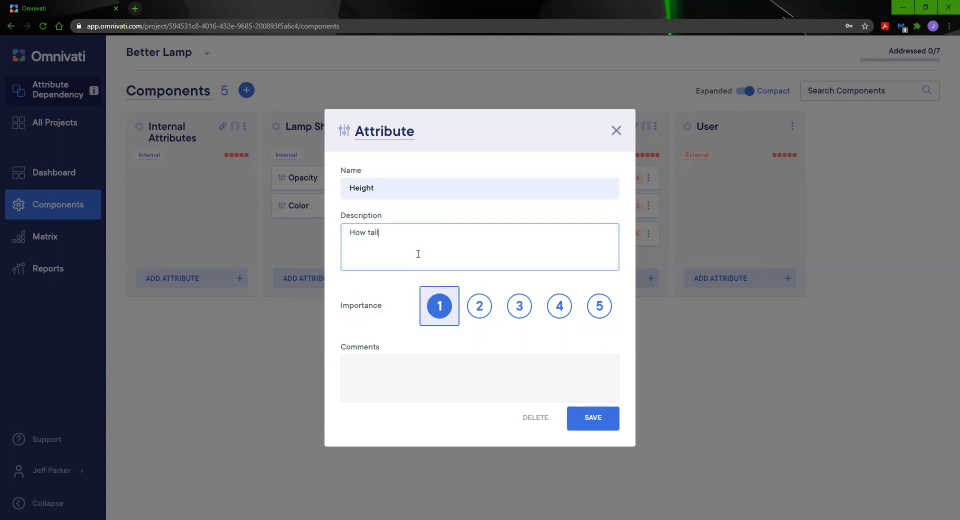
{"action": "type", "text": " the base is"}
{"action": "left_click", "coordinate": [517, 311]}
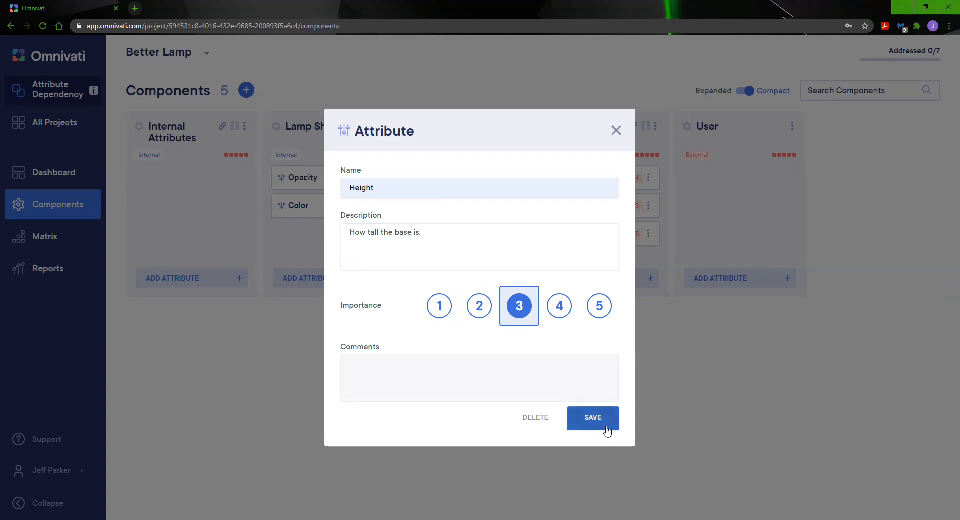
{"action": "left_click", "coordinate": [606, 428]}
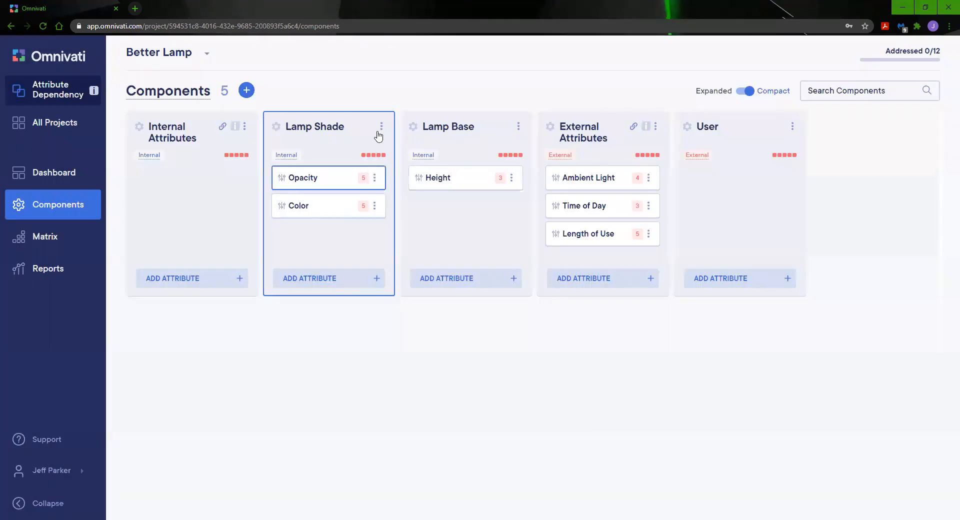
- Add a "Shape" attribute to Lamp Base with the description "The shape of the base.", importance 3 and the comment "round, square, pyramid..."
{"action": "left_click", "coordinate": [519, 127]}
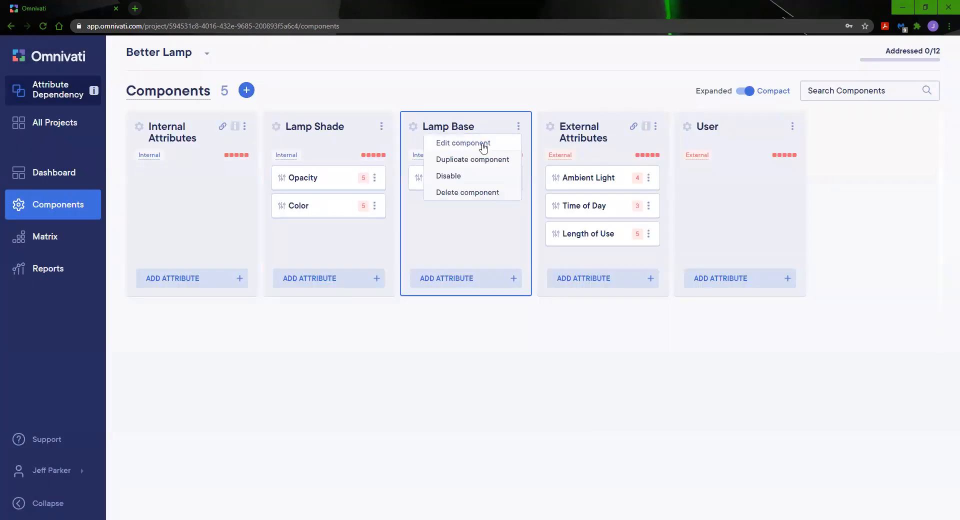
{"action": "left_click", "coordinate": [470, 278]}
{"action": "left_click", "coordinate": [418, 188]}
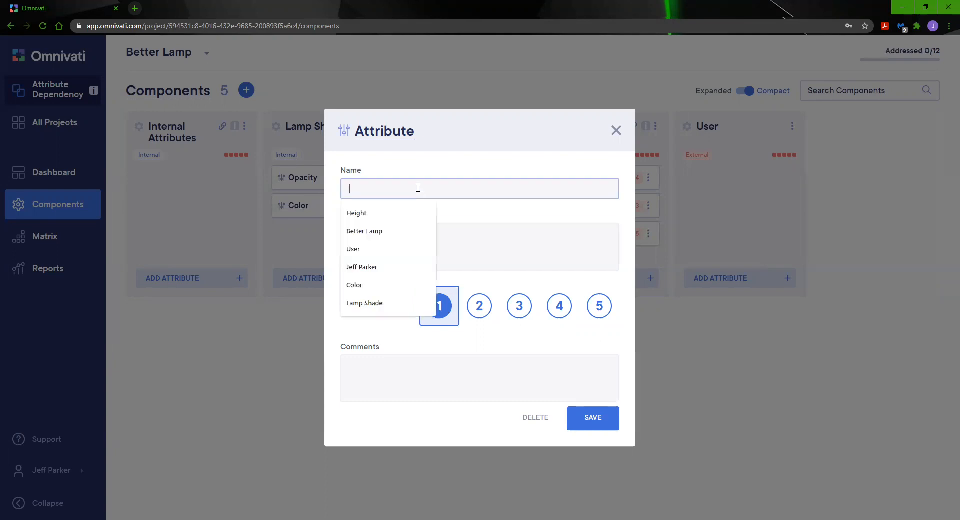
{"action": "type", "text": "S"}
{"action": "key", "text": "Down"}
{"action": "key", "text": "Return"}
{"action": "key", "text": "Tab"}
{"action": "type", "text": "The shamp"}
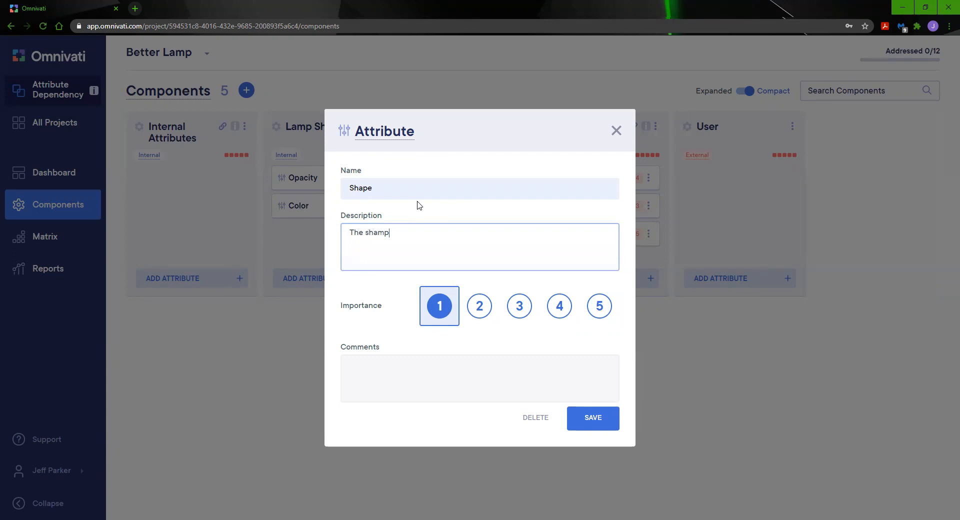
{"action": "key", "text": "BackSpace"}
{"action": "key", "text": "BackSpace"}
{"action": "type", "text": "pe of the base"}
{"action": "left_click", "coordinate": [519, 315]}
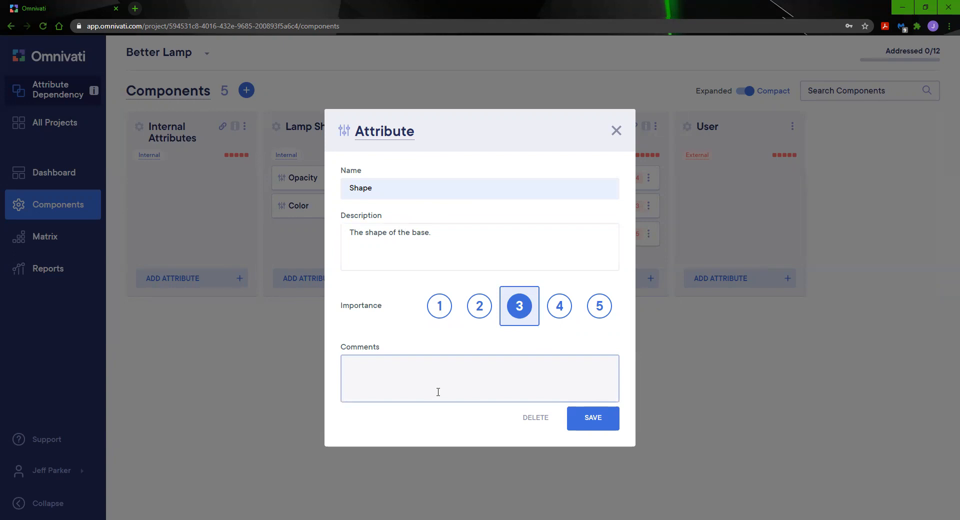
{"action": "left_click", "coordinate": [431, 391]}
{"action": "type", "text": "rou"}
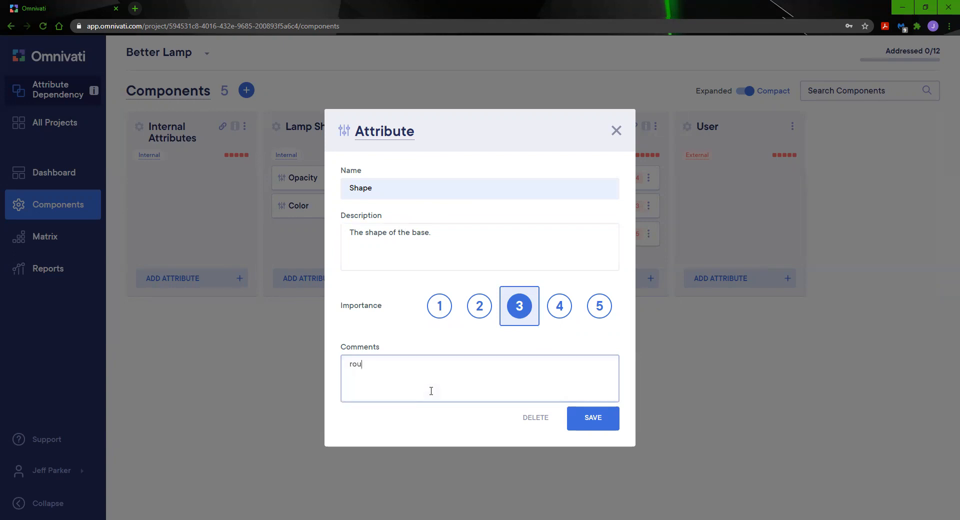
{"action": "type", "text": "nd. square, pyramid..."}
{"action": "left_click", "coordinate": [604, 417]}
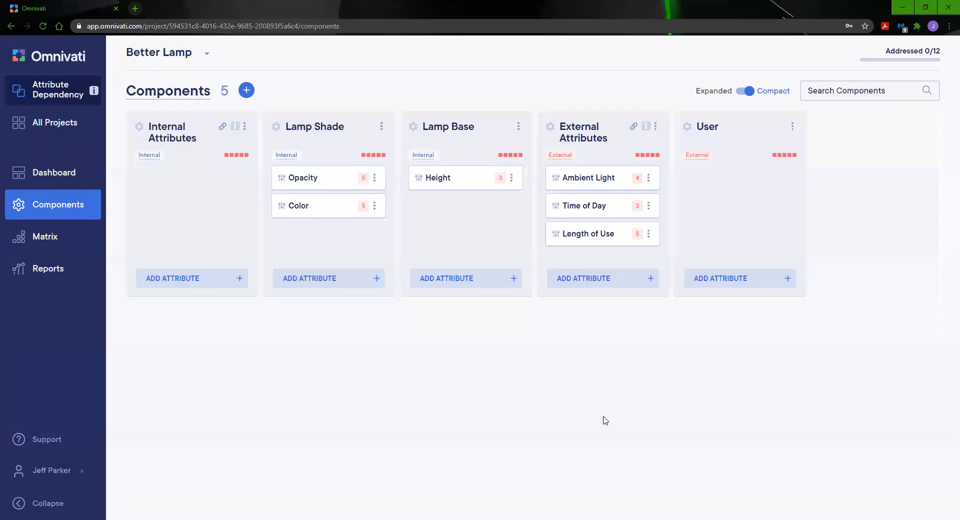
- Add an "Age" attribute to User with the description "How old the user is.", importance 5 and a comment on safety for younger users (weight, electricity)
{"action": "left_click", "coordinate": [727, 279]}
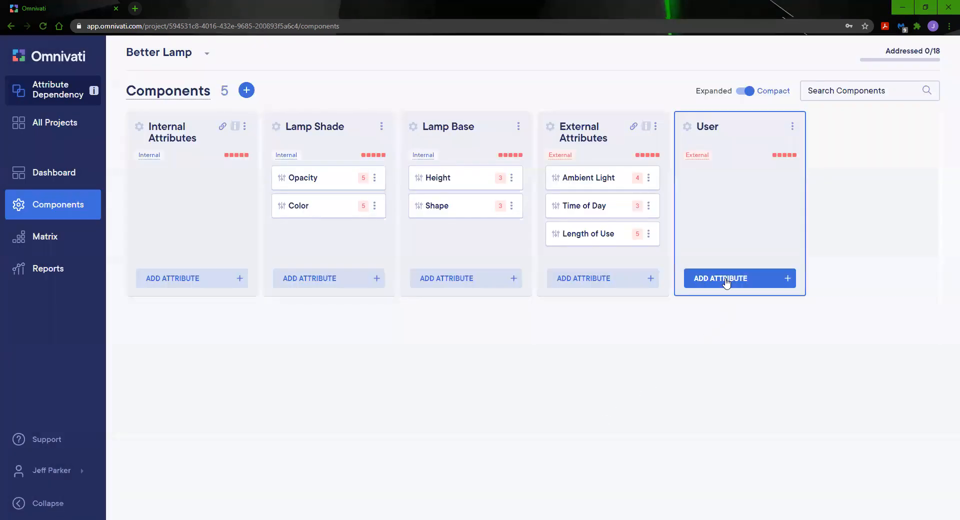
{"action": "left_click", "coordinate": [462, 188]}
{"action": "type", "text": "Age"}
{"action": "key", "text": "Tab"}
{"action": "type", "text": "How old"}
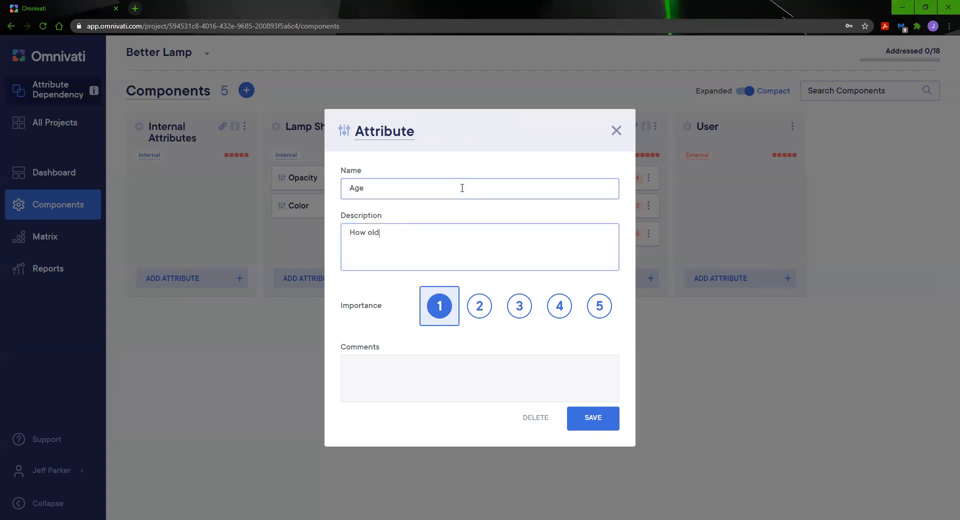
{"action": "type", "text": " the user is."}
{"action": "left_click", "coordinate": [600, 311]}
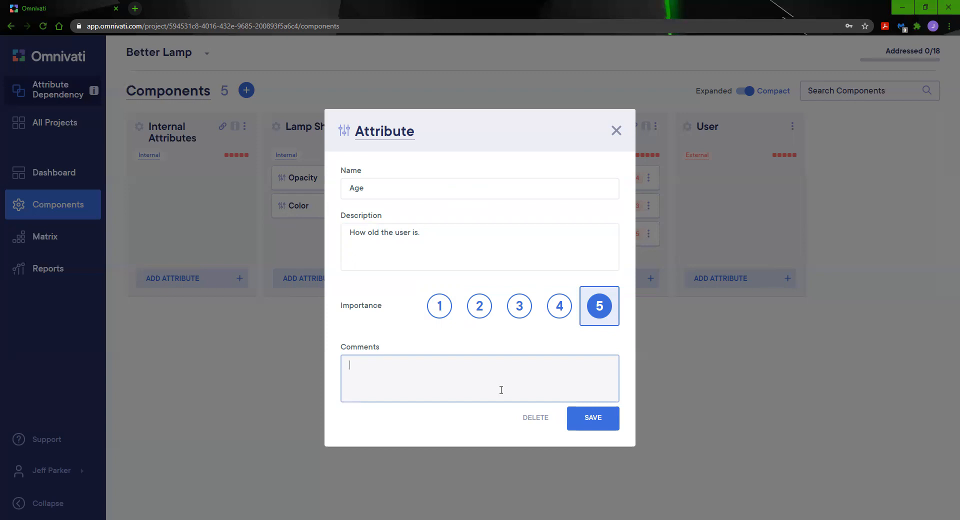
{"action": "type", "text": "Safety might be a concern for younger uses "}
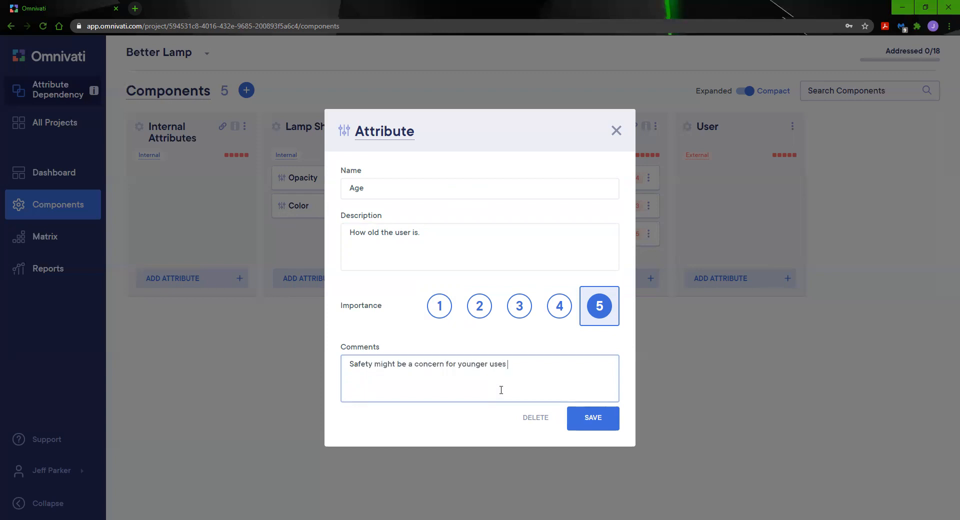
{"action": "type", "text": "s (weight, electricity"}
{"action": "left_click", "coordinate": [600, 421]}
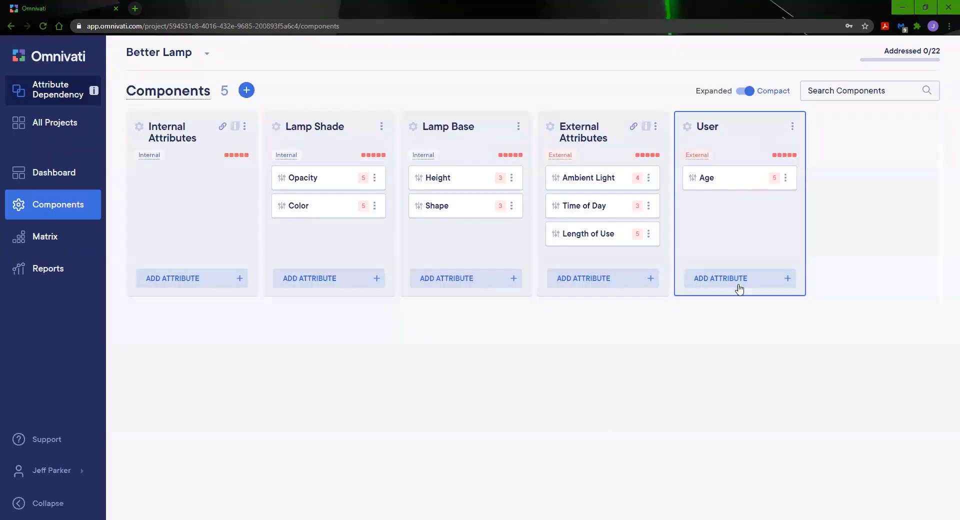
- Add a "Height" attribute to User with the description "How tall the person is." and importance 1
{"action": "left_click", "coordinate": [739, 289]}
{"action": "left_click", "coordinate": [409, 196]}
{"action": "left_click", "coordinate": [365, 214]}
{"action": "left_click", "coordinate": [412, 241]}
{"action": "type", "text": "How tal"}
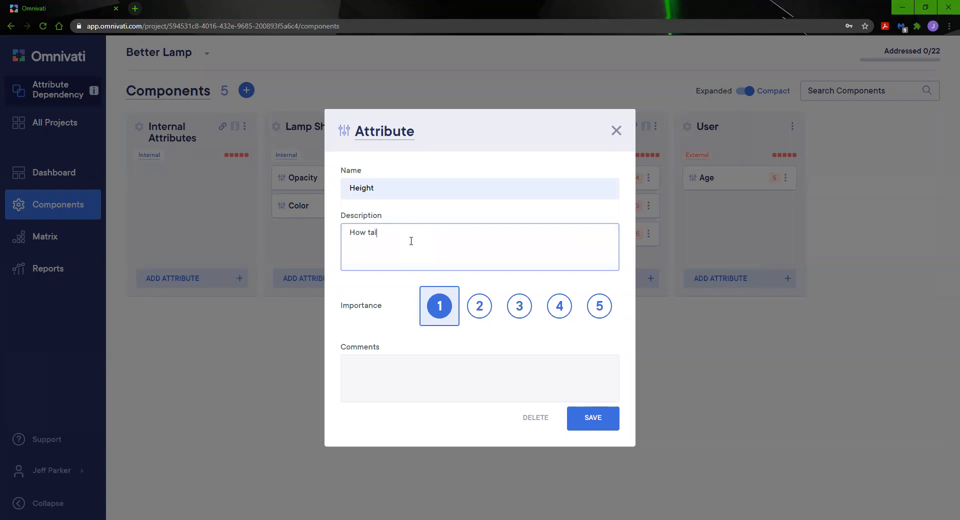
{"action": "type", "text": "l the person is."}
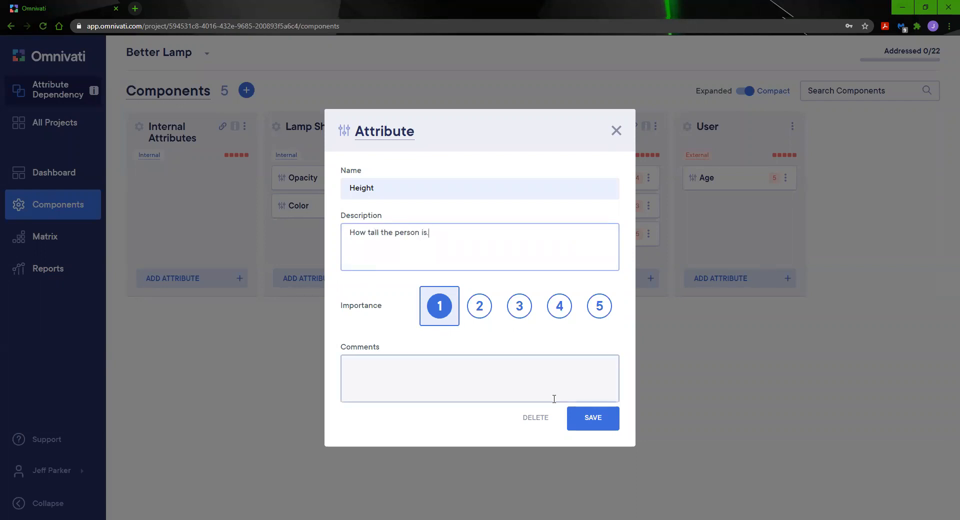
{"action": "left_click", "coordinate": [610, 424]}
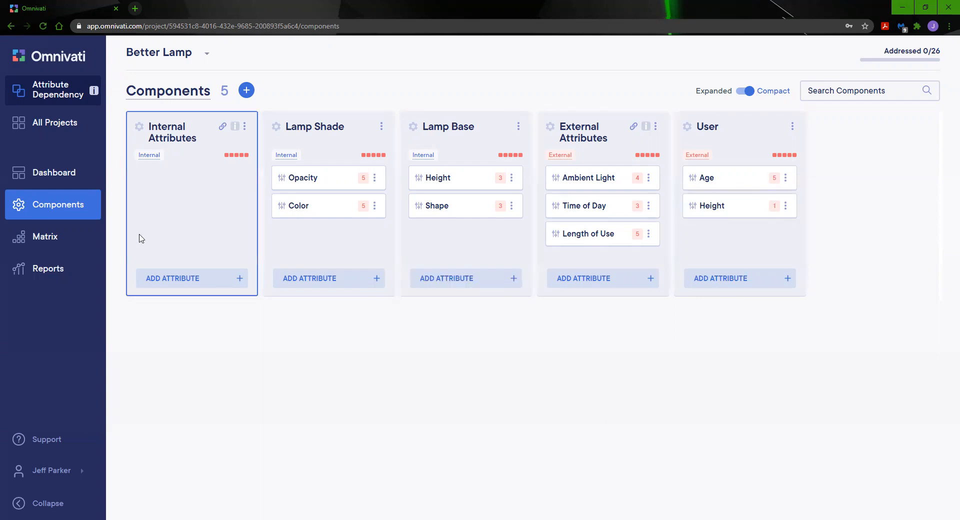
- Add a "Weight" attribute to Internal Attributes with importance 4 and the description "The overall weight of the lamp."
{"action": "left_click", "coordinate": [193, 278]}
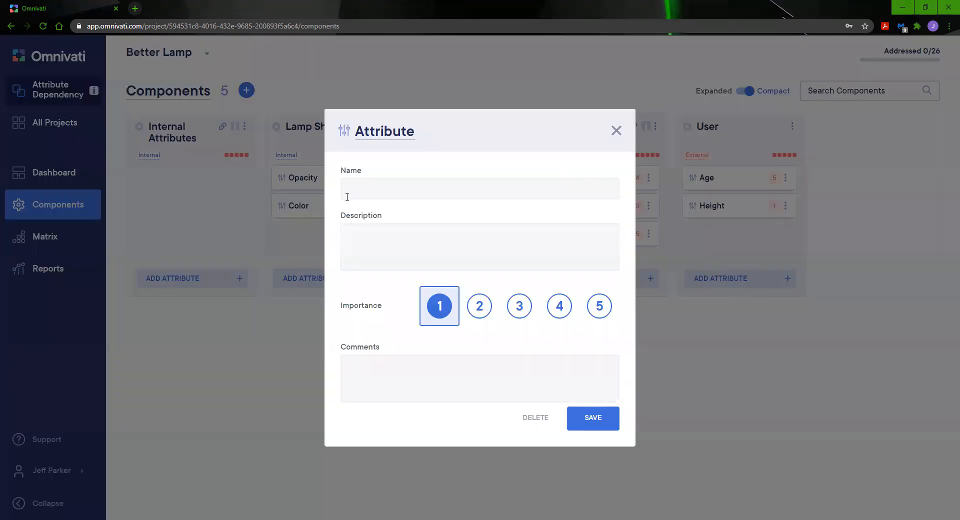
{"action": "left_click", "coordinate": [351, 194]}
{"action": "type", "text": "Weight"}
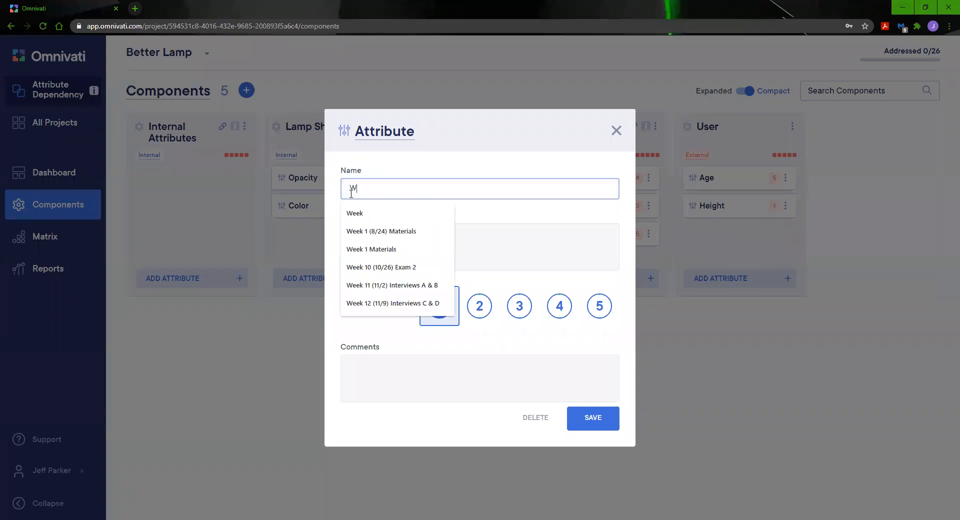
{"action": "key", "text": "Tab"}
{"action": "type", "text": "the"}
{"action": "key", "text": "BackSpace"}
{"action": "key", "text": "BackSpace"}
{"action": "key", "text": "BackSpace"}
{"action": "key", "text": "BackSpace"}
{"action": "type", "text": "The o"}
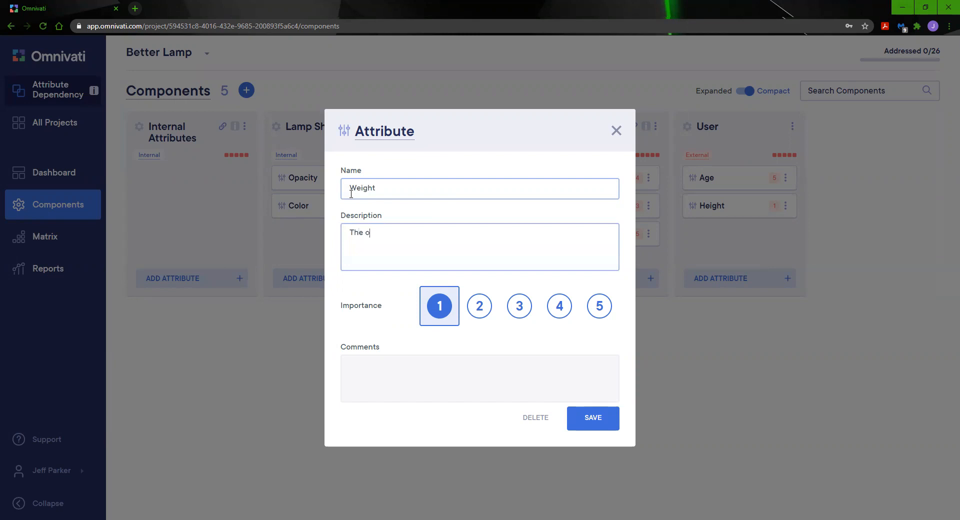
{"action": "type", "text": "verall weight of the lamp."}
{"action": "left_click", "coordinate": [560, 311]}
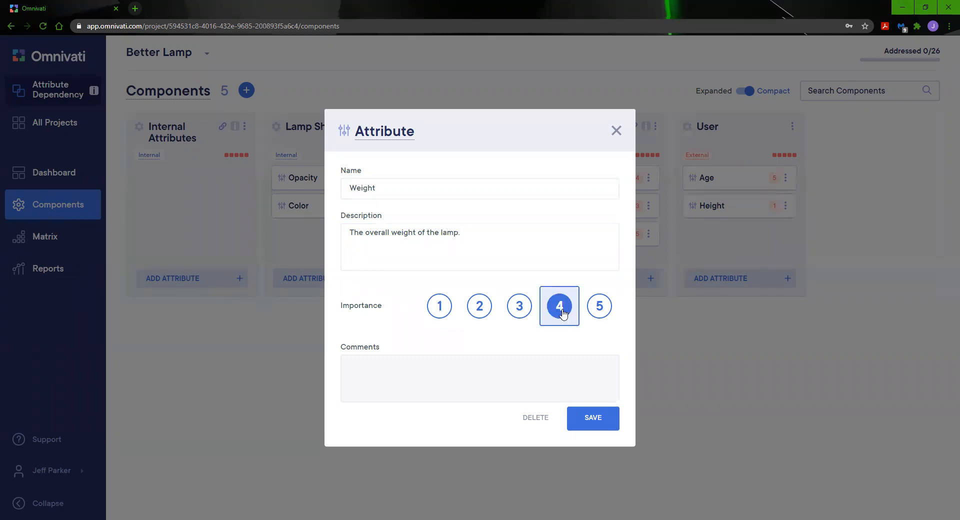
{"action": "left_click", "coordinate": [596, 426]}
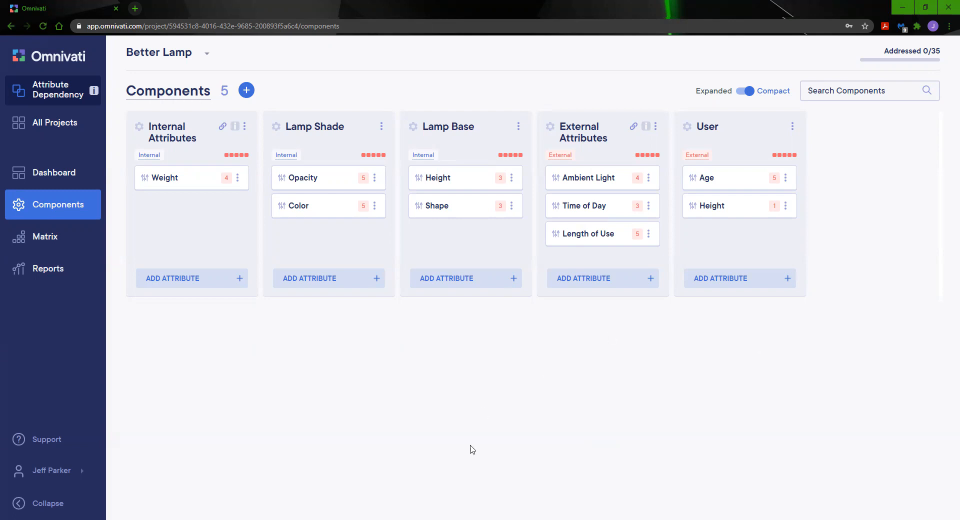
- In the forecasting matrix, mark the dependency of Lamp Shade Color on Length of Use as not existing
{"action": "left_click", "coordinate": [66, 186]}
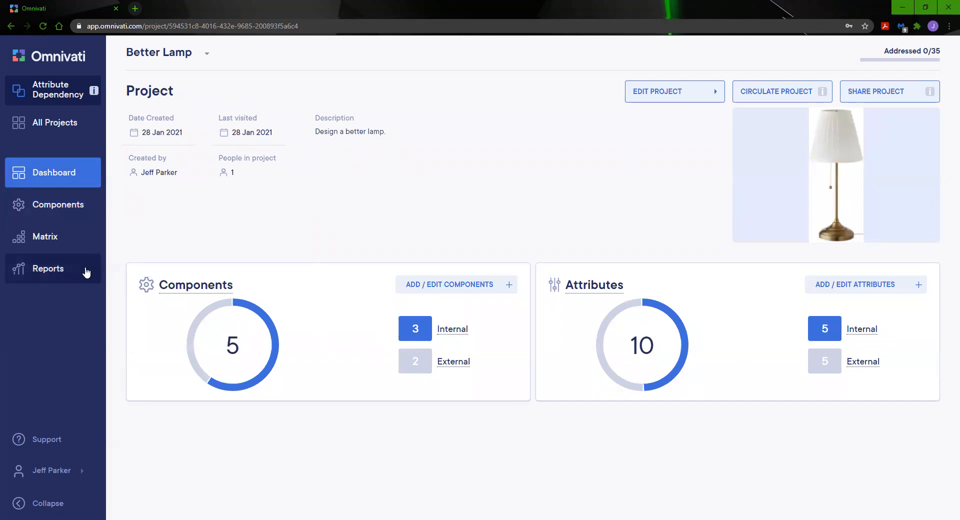
{"action": "left_click", "coordinate": [55, 249]}
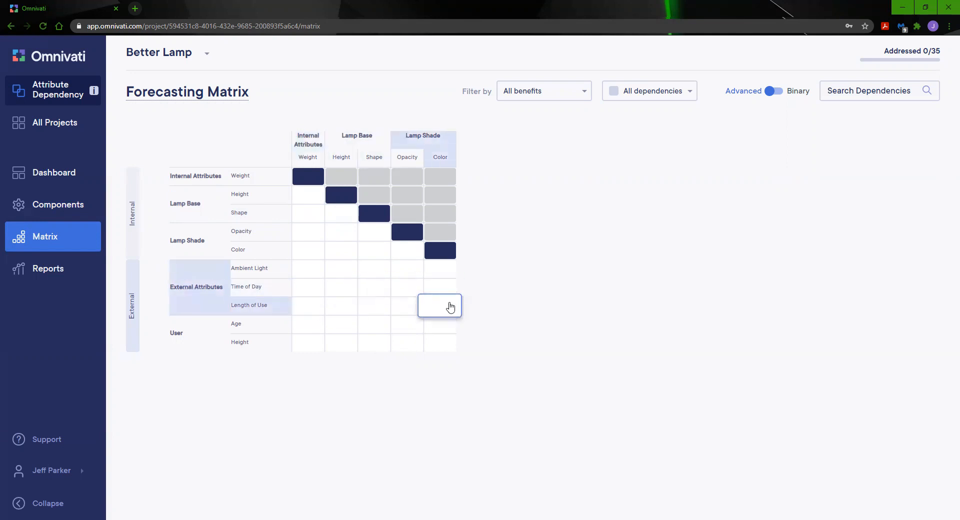
{"action": "left_click", "coordinate": [450, 307]}
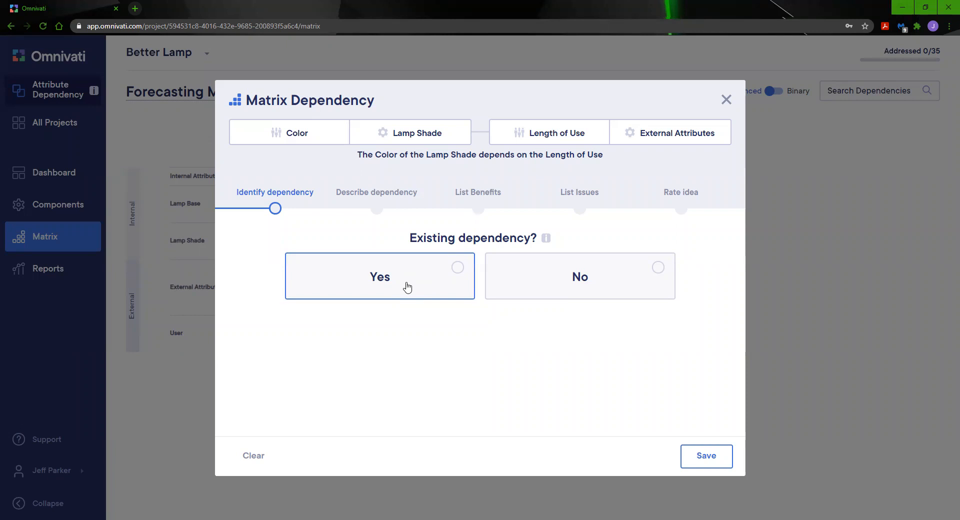
{"action": "left_click", "coordinate": [561, 292]}
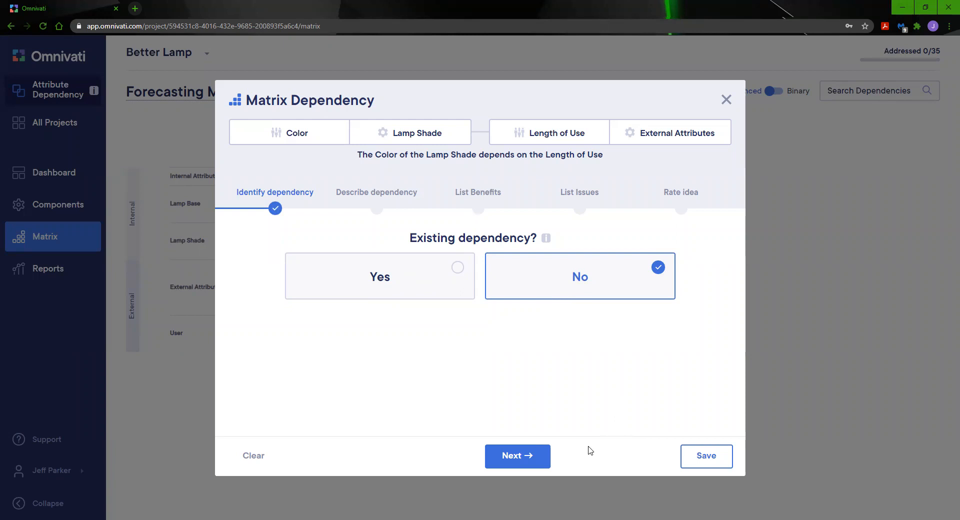
- Describe the new dependency as "The color of the lamp changes the longer it is used (could get darker, lighter, or go through several colors)."
{"action": "left_click", "coordinate": [498, 469]}
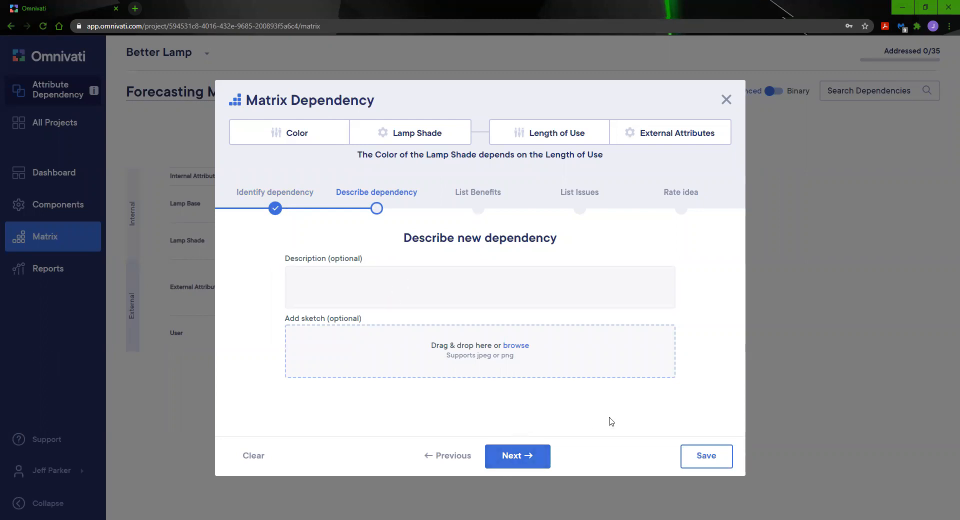
{"action": "left_click", "coordinate": [431, 300]}
{"action": "type", "text": "The color"}
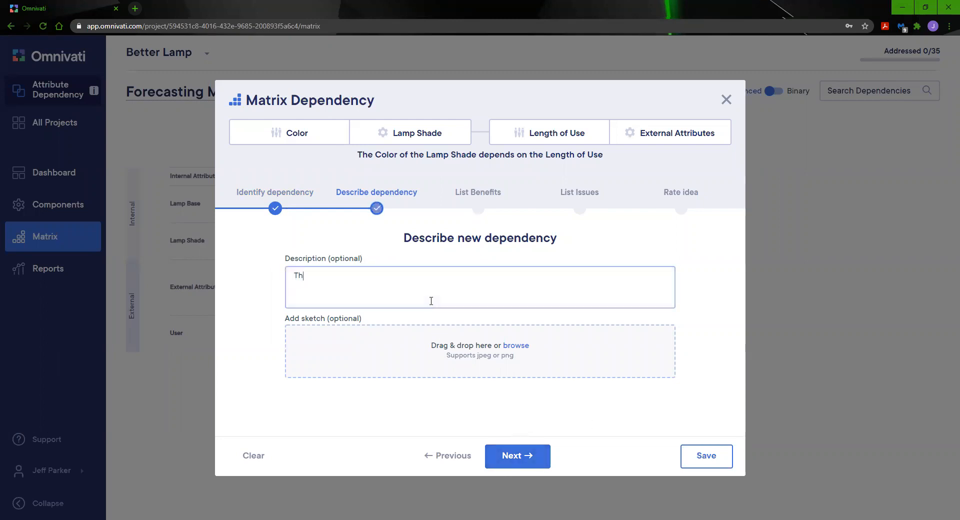
{"action": "type", "text": "he lamp changes the"}
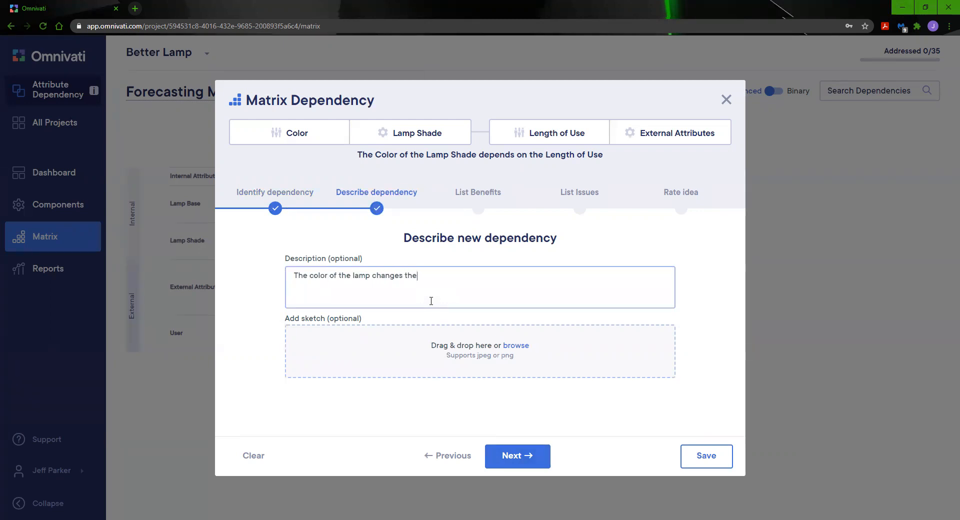
{"action": "type", "text": " longer it is used (could get dark"}
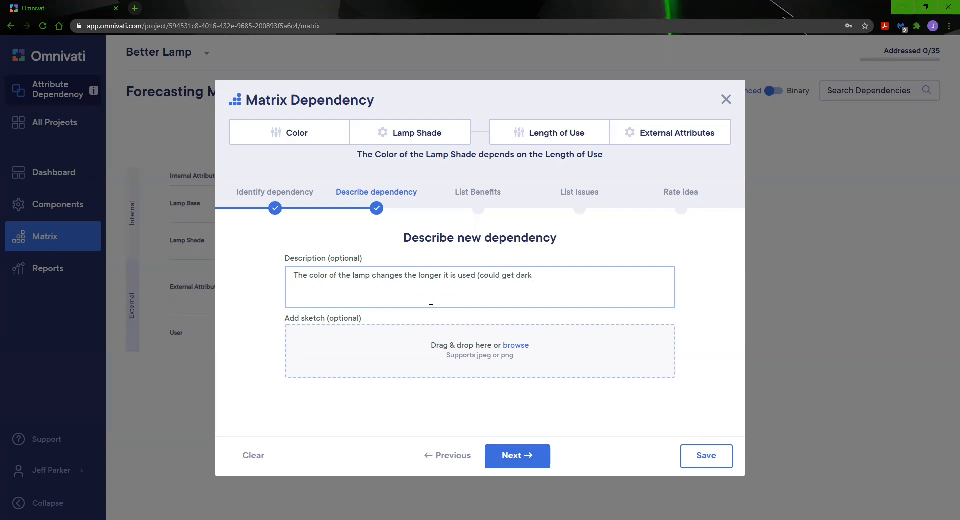
{"action": "type", "text": "er, lighter, or go through several color"}
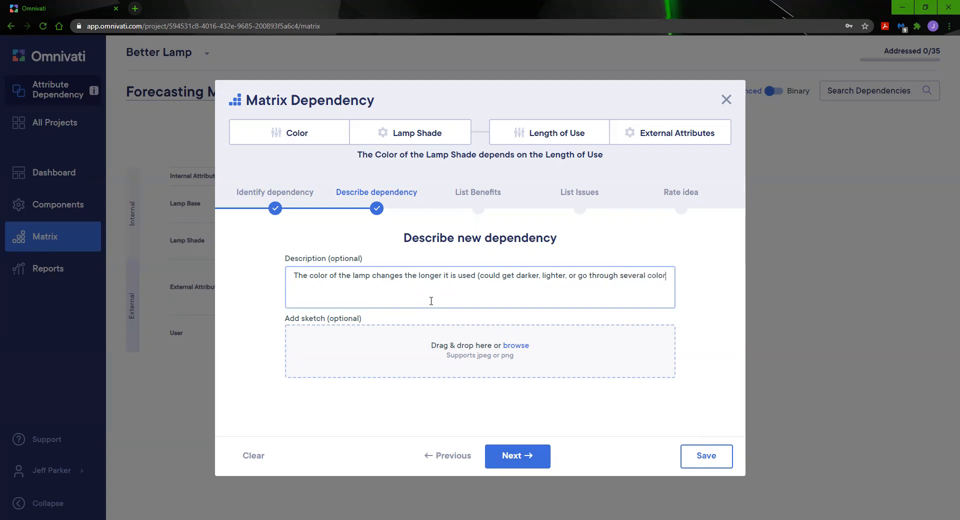
{"action": "type", "text": "s)."}
- List the benefit "Aesthetics change over time. The lamp isn't so boring." with Consumer as its target
{"action": "left_click", "coordinate": [521, 456]}
{"action": "left_click", "coordinate": [346, 271]}
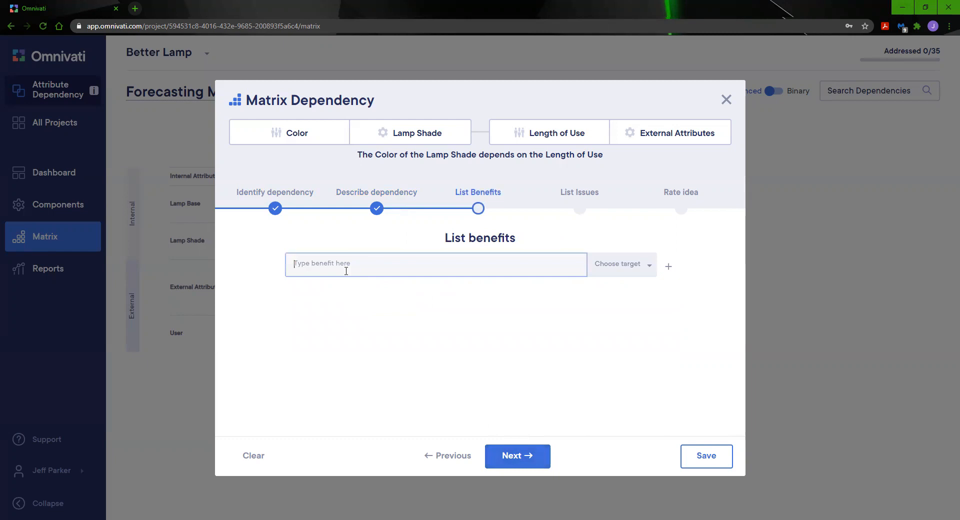
{"action": "type", "text": "Ae"}
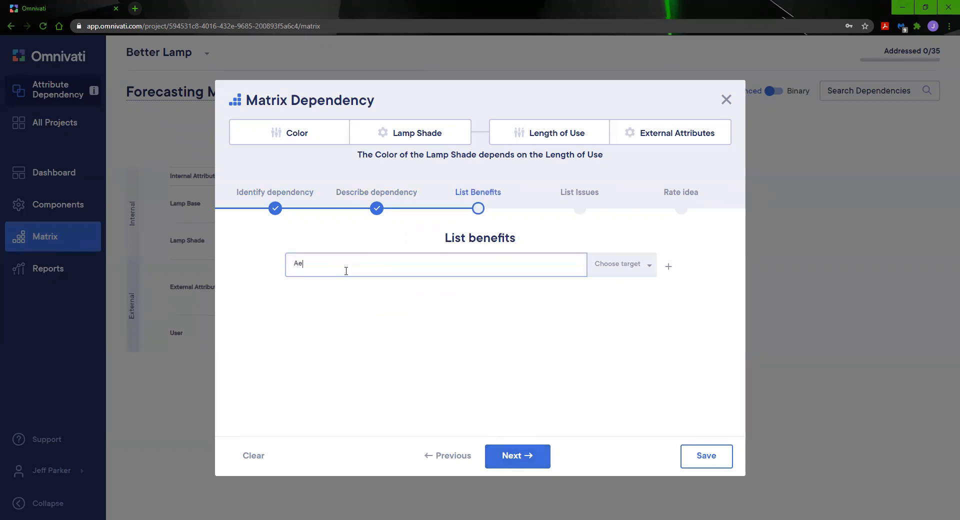
{"action": "type", "text": "sthetics change over time. The lamp isn't so boring."}
{"action": "left_click", "coordinate": [648, 265]}
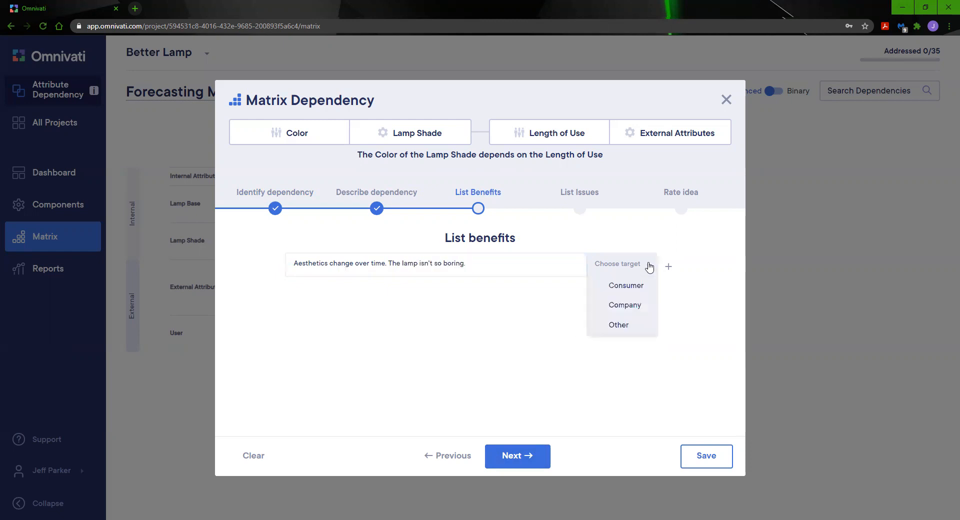
{"action": "left_click", "coordinate": [625, 286]}
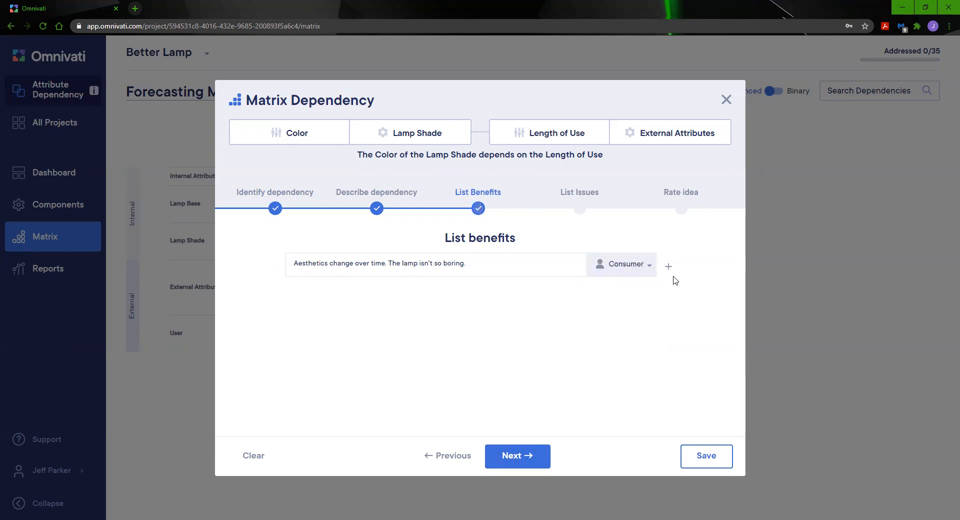
- Add a second benefit, "An easy way to see how long the lamp has been on.", targeted at Consumer
{"action": "left_click", "coordinate": [668, 266]}
{"action": "left_click", "coordinate": [372, 295]}
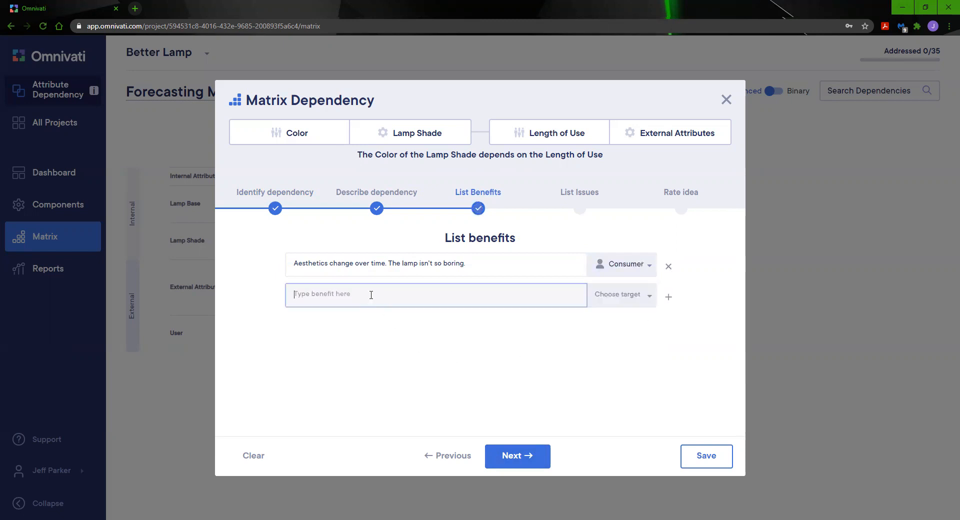
{"action": "type", "text": "An easy way to se"}
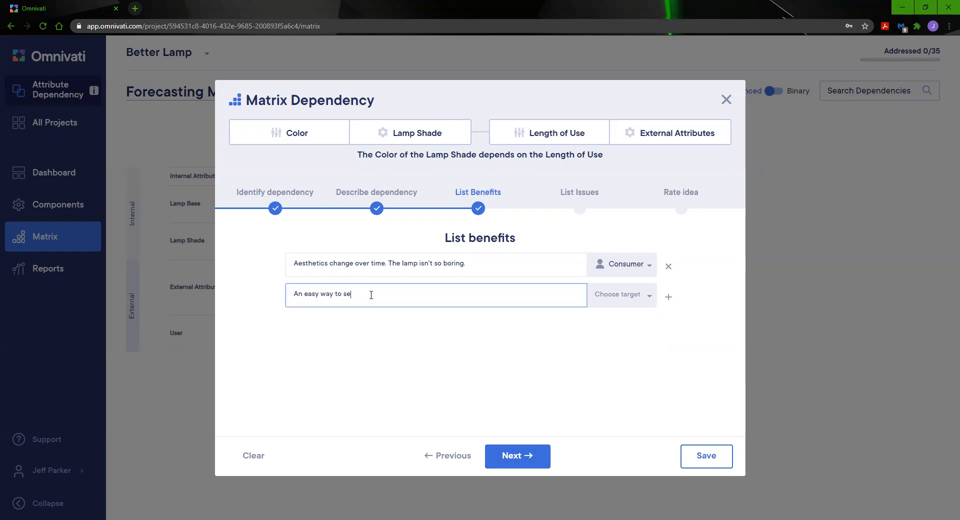
{"action": "type", "text": "e how long the lamp has been on."}
{"action": "left_click", "coordinate": [631, 295]}
{"action": "left_click", "coordinate": [631, 315]}
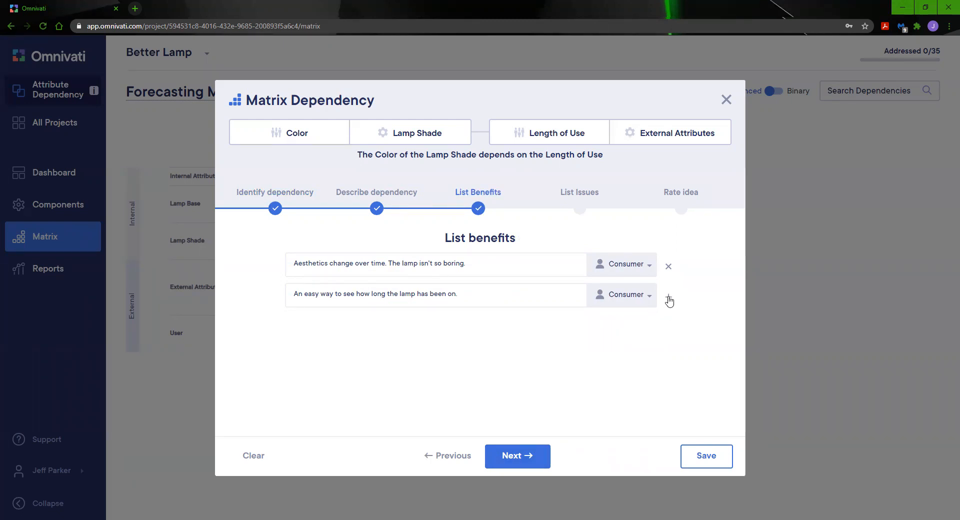
{"action": "left_click", "coordinate": [649, 296]}
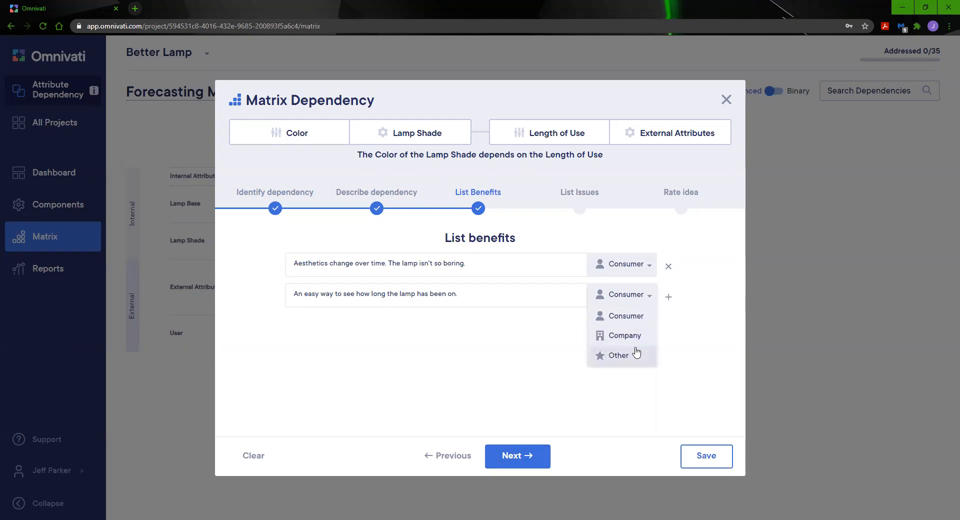
{"action": "left_click", "coordinate": [688, 329]}
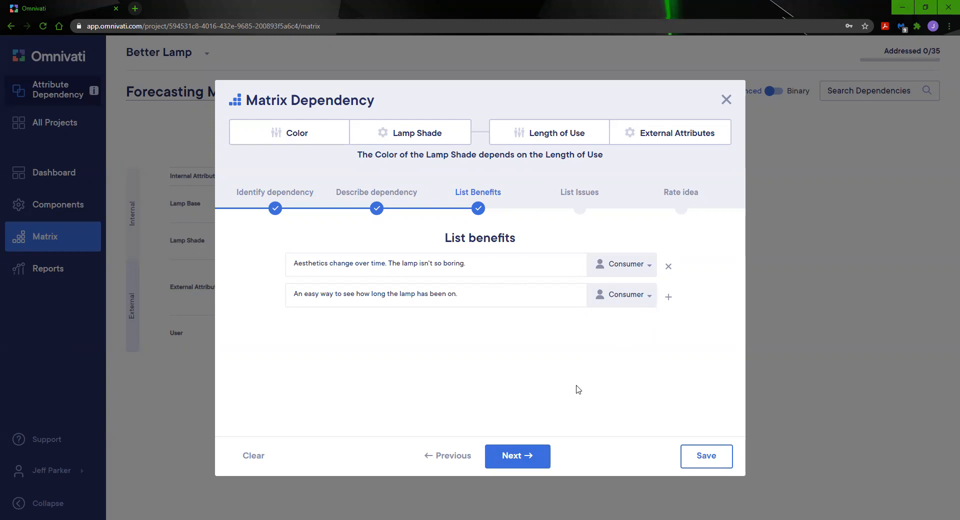
- List the issue "What materials or technology would we need to make this happen?" for the Lamp Shade Color and Length of Use dependency
{"action": "left_click", "coordinate": [540, 464]}
{"action": "left_click", "coordinate": [335, 268]}
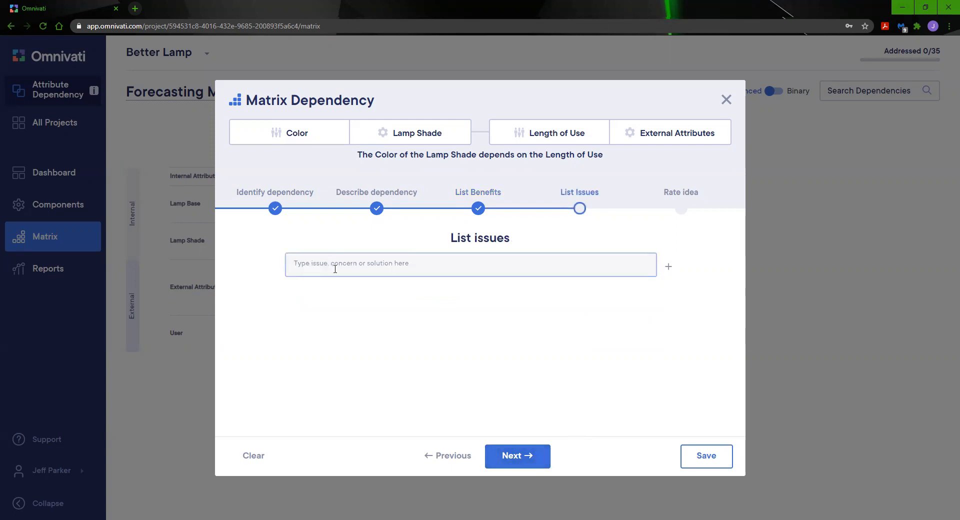
{"action": "type", "text": "Wh"}
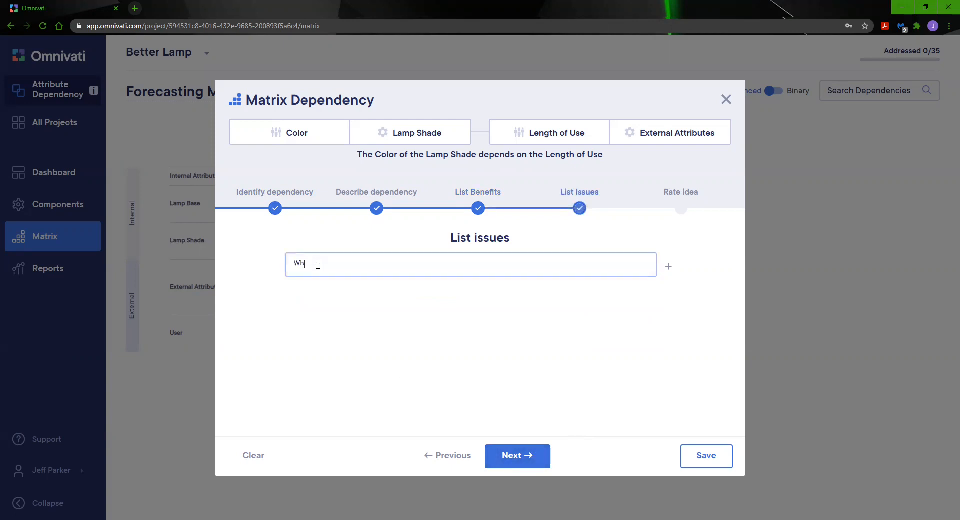
{"action": "type", "text": "at materials or technology would we ne"}
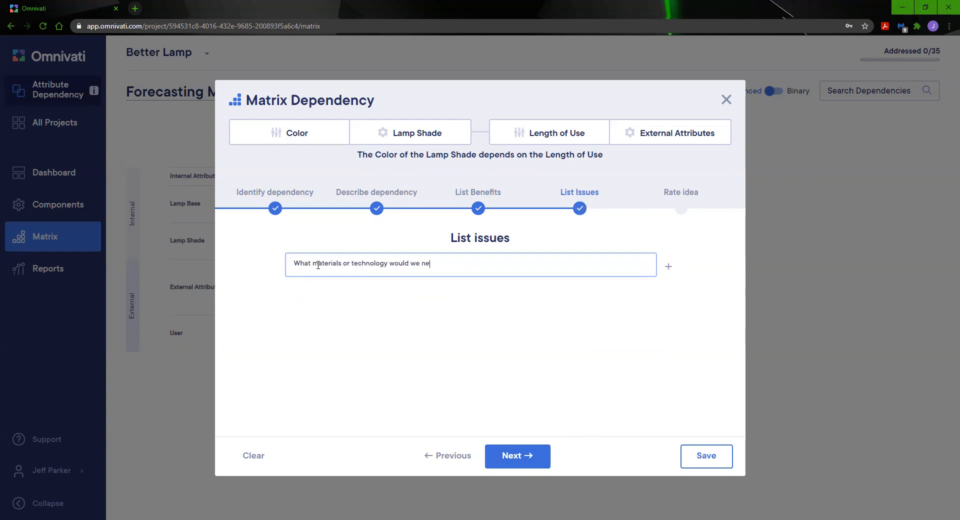
{"action": "type", "text": "ed to make this happen?"}
- Add a second issue, "How does this affect matching room aesthetics.", to the dependency
{"action": "left_click", "coordinate": [668, 266]}
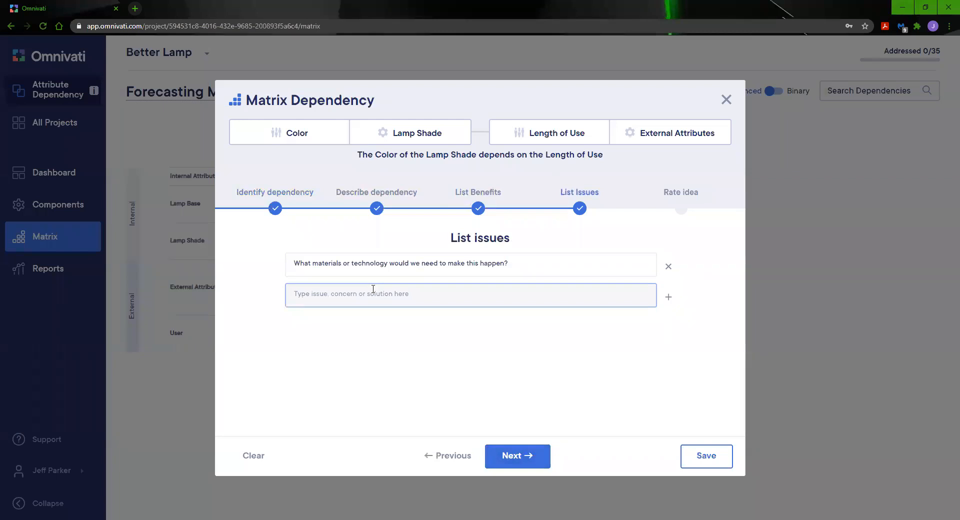
{"action": "type", "text": "Would pep"}
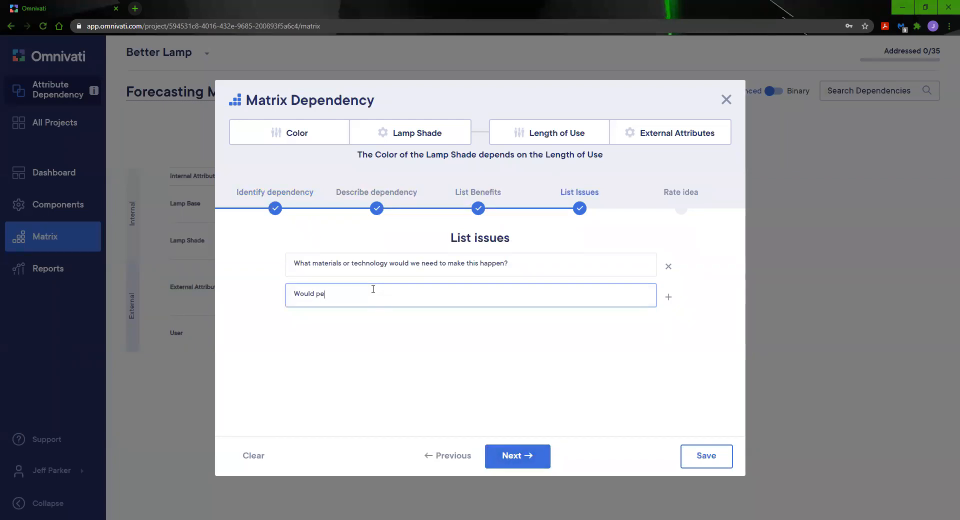
{"action": "key", "text": "BackSpace"}
{"action": "key", "text": "BackSpace"}
{"action": "key", "text": "BackSpace"}
{"action": "key", "text": "BackSpace"}
{"action": "key", "text": "BackSpace"}
{"action": "key", "text": "BackSpace"}
{"action": "key", "text": "BackSpace"}
{"action": "key", "text": "BackSpace"}
{"action": "key", "text": "BackSpace"}
{"action": "type", "text": "How does this affect matching room aesth"}
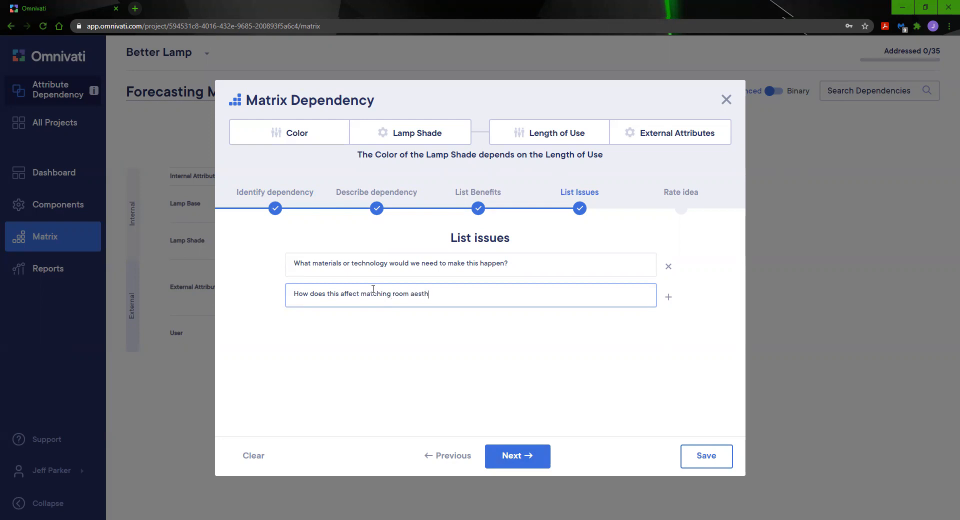
{"action": "type", "text": "etics"}
{"action": "left_click", "coordinate": [544, 387]}
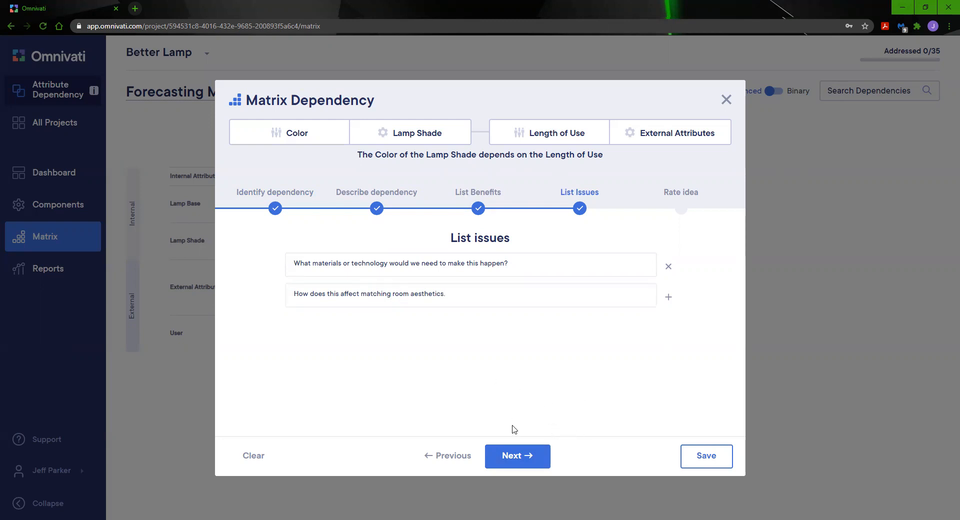
- Mark the Lamp Shade Color and Length of Use idea as feasible and rate it 5
{"action": "left_click", "coordinate": [519, 457]}
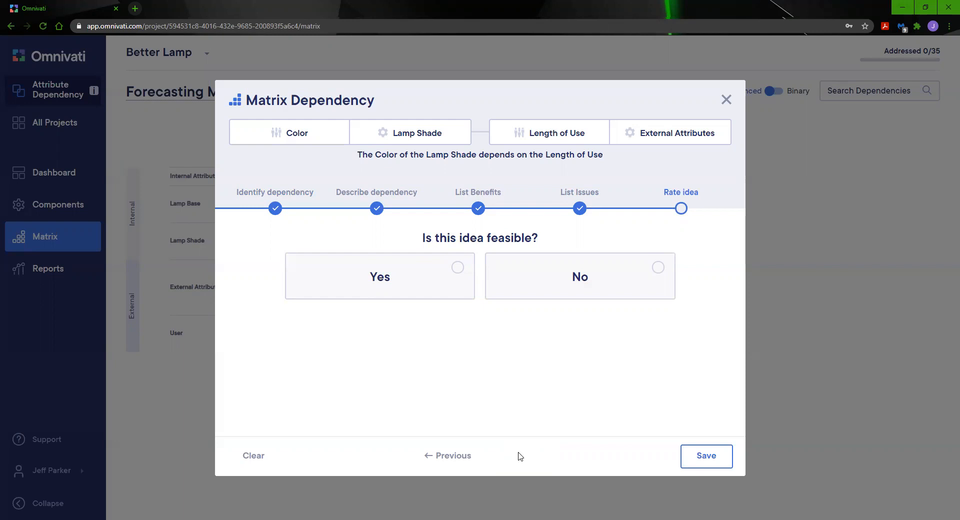
{"action": "left_click", "coordinate": [457, 278]}
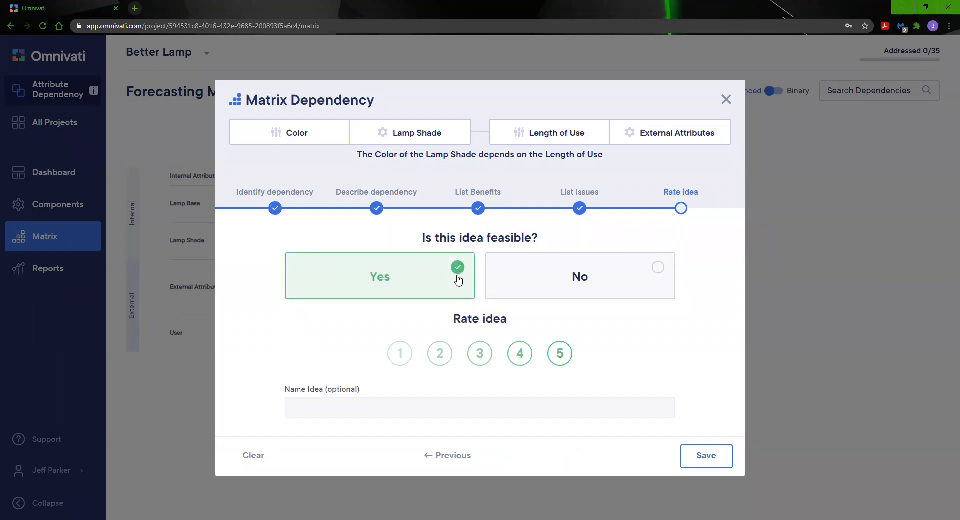
{"action": "left_click", "coordinate": [560, 356]}
- Name the idea "Time-Color changing shade" and save the dependency
{"action": "left_click", "coordinate": [471, 405]}
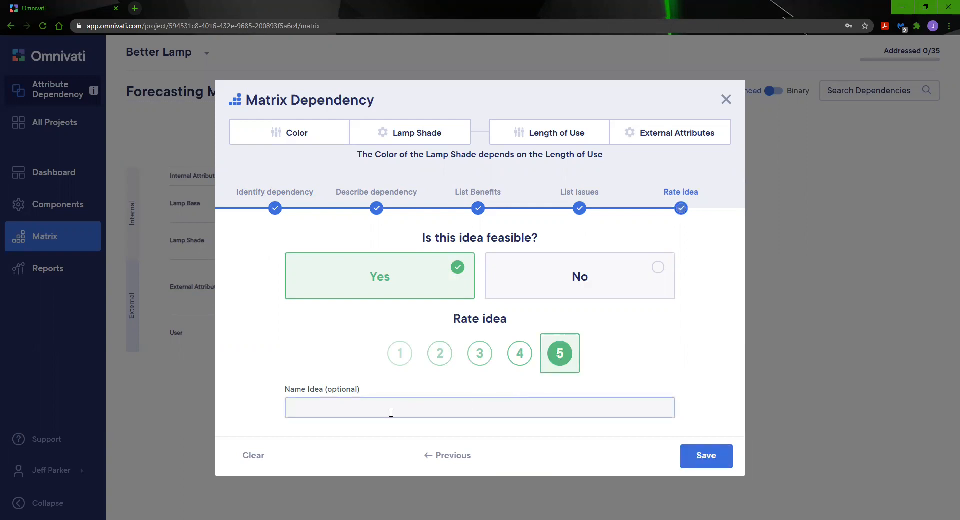
{"action": "type", "text": "C"}
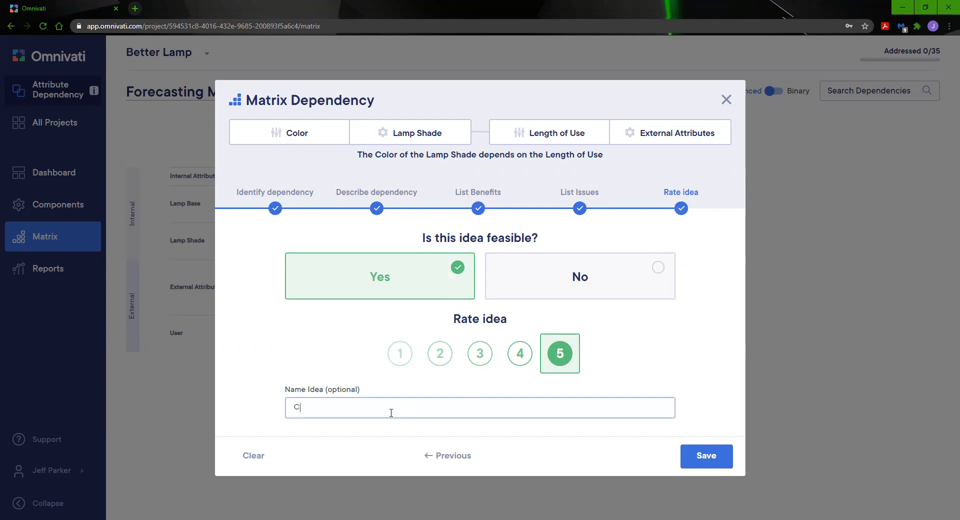
{"action": "type", "text": "olor chan"}
{"action": "key", "text": "BackSpace"}
{"action": "key", "text": "BackSpace"}
{"action": "key", "text": "BackSpace"}
{"action": "key", "text": "BackSpace"}
{"action": "key", "text": "BackSpace"}
{"action": "key", "text": "BackSpace"}
{"action": "key", "text": "BackSpace"}
{"action": "key", "text": "BackSpace"}
{"action": "key", "text": "BackSpace"}
{"action": "key", "text": "BackSpace"}
{"action": "type", "text": "Time-Color chaning"}
{"action": "key", "text": "BackSpace"}
{"action": "key", "text": "BackSpace"}
{"action": "key", "text": "BackSpace"}
{"action": "type", "text": "ging shade"}
{"action": "left_click", "coordinate": [717, 464]}
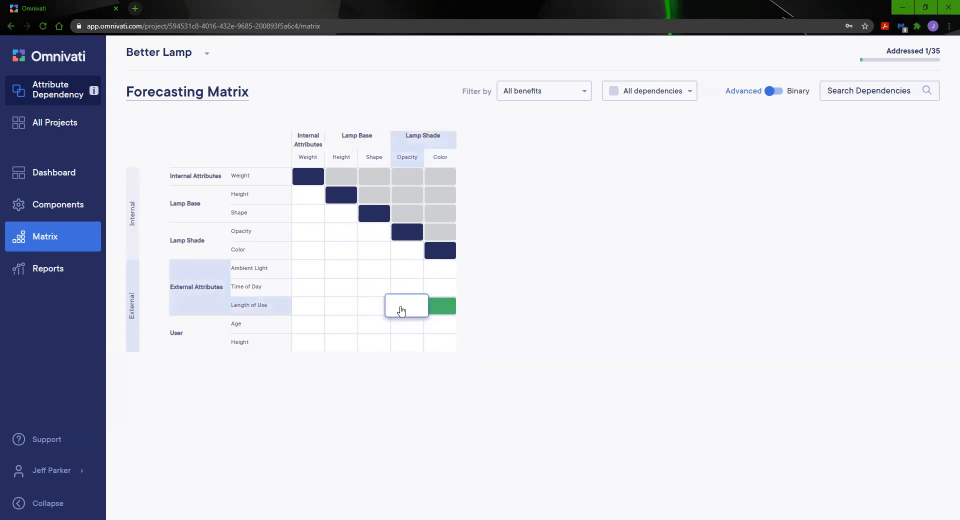
- In the forecasting matrix, mark the dependency of Lamp Shade Opacity on Length of Use as not existing
{"action": "left_click", "coordinate": [401, 311]}
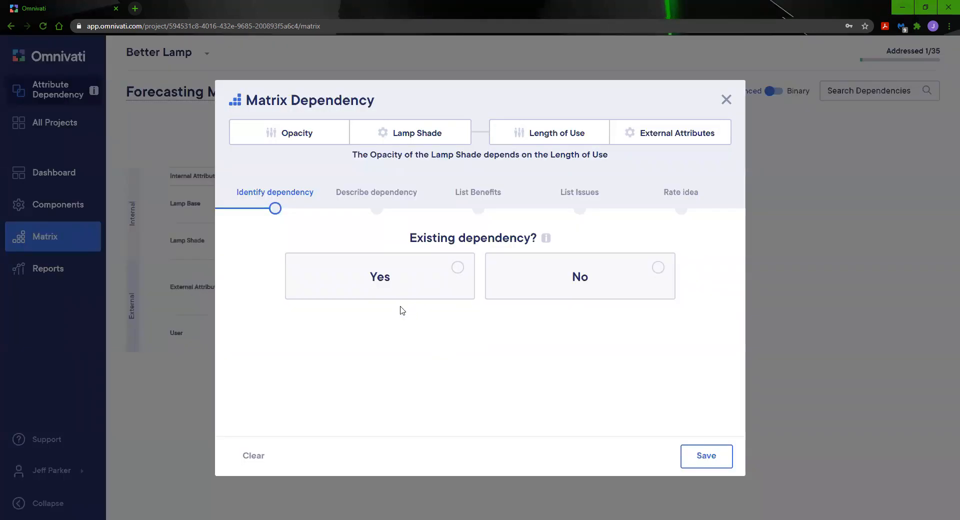
{"action": "left_click", "coordinate": [570, 279]}
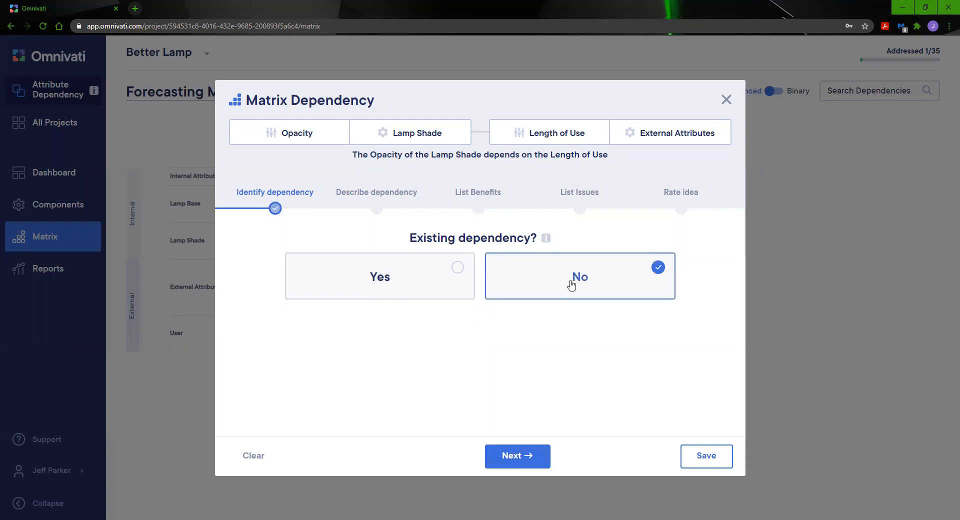
{"action": "left_click", "coordinate": [526, 456]}
- Describe the new dependency as "The shade becomes more/less opaque with time used."
{"action": "left_click", "coordinate": [398, 299]}
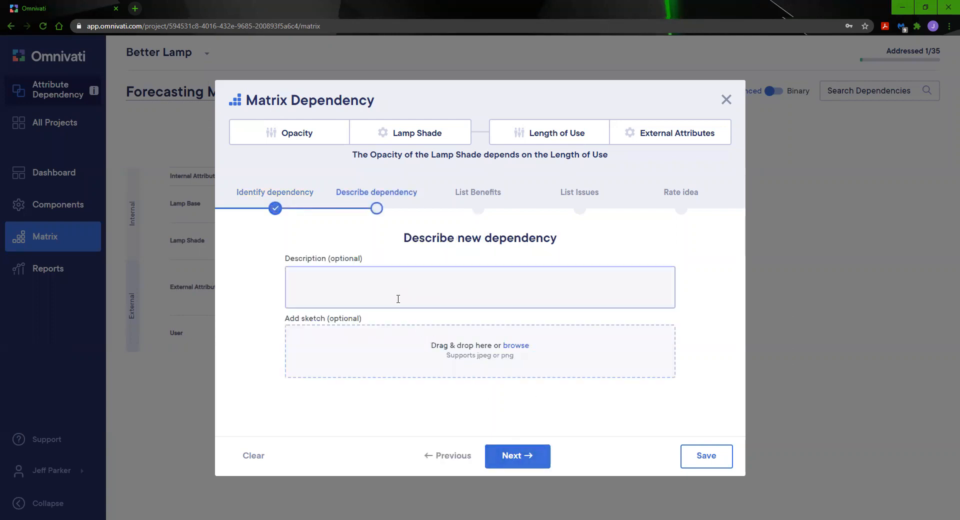
{"action": "type", "text": "The s"}
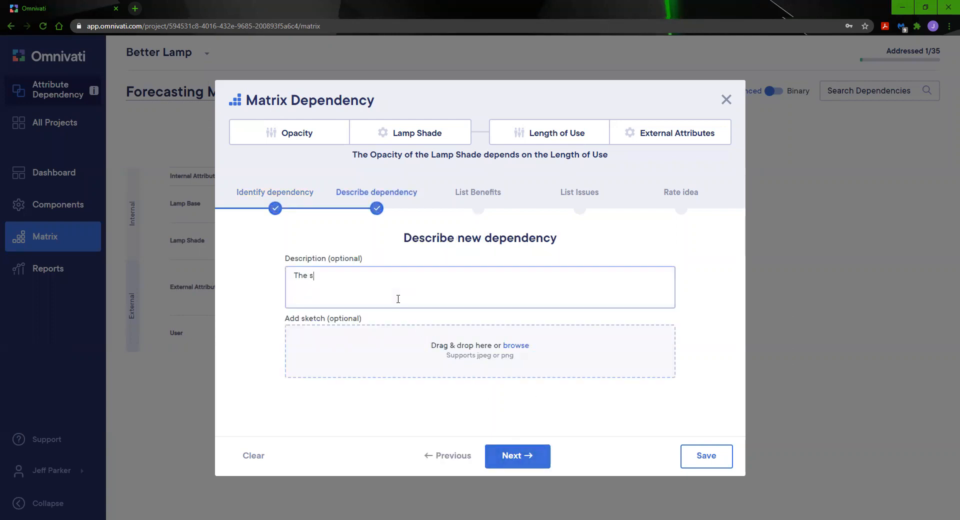
{"action": "type", "text": "hade become"}
{"action": "type", "text": "s more/less o"}
{"action": "type", "text": "pag"}
{"action": "type", "text": "ue with "}
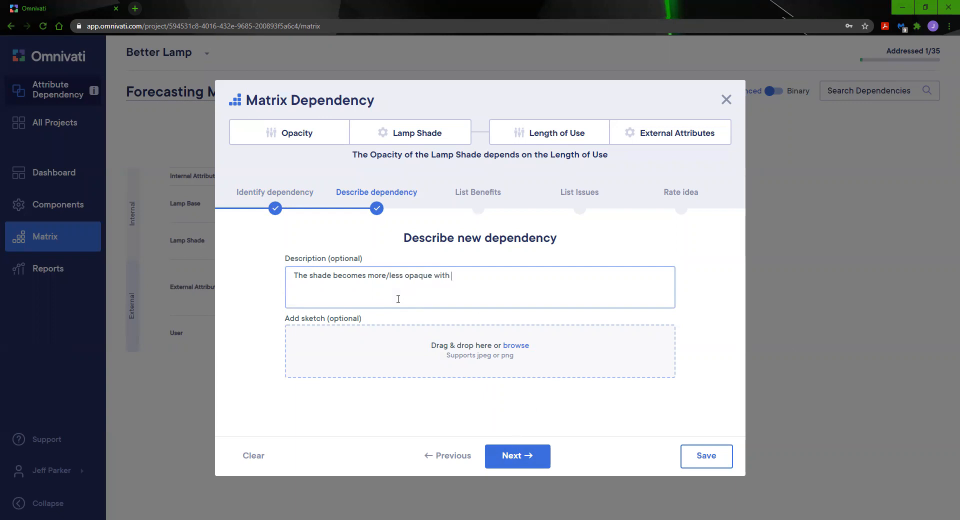
{"action": "type", "text": "time used."}
- List the benefit "Awareness of use." for the opacity dependency without choosing a target
{"action": "left_click", "coordinate": [505, 456]}
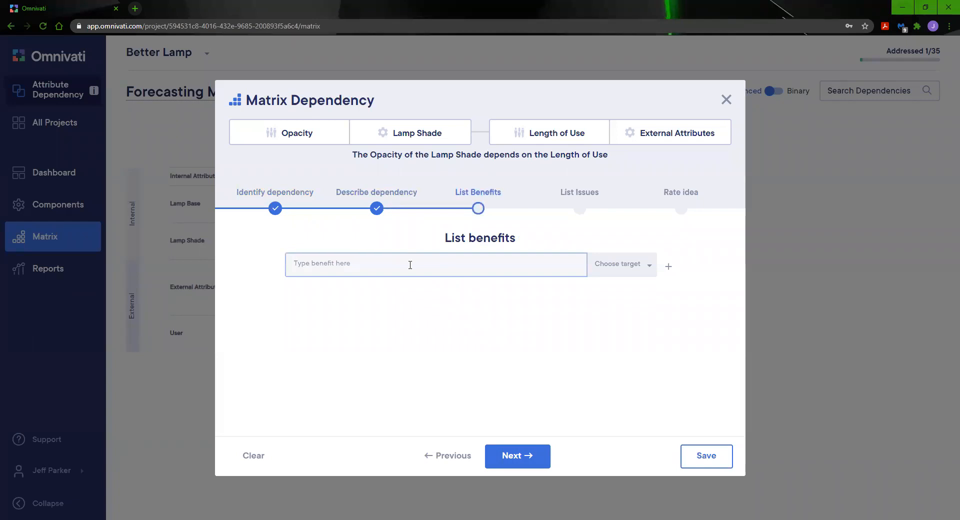
{"action": "type", "text": "Awarene"}
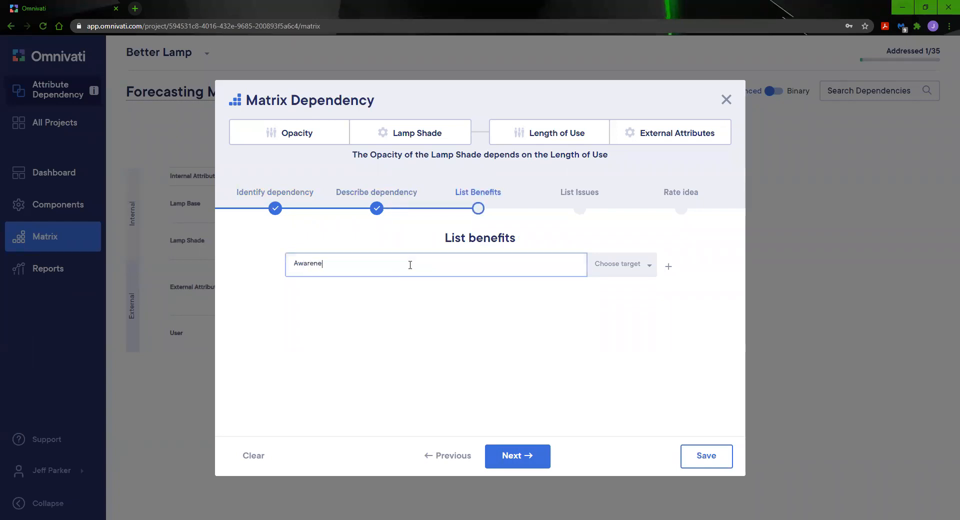
{"action": "type", "text": "ss of use."}
- List as an issue that people might get frustrated with inconsistent lighting
{"action": "left_click", "coordinate": [544, 457]}
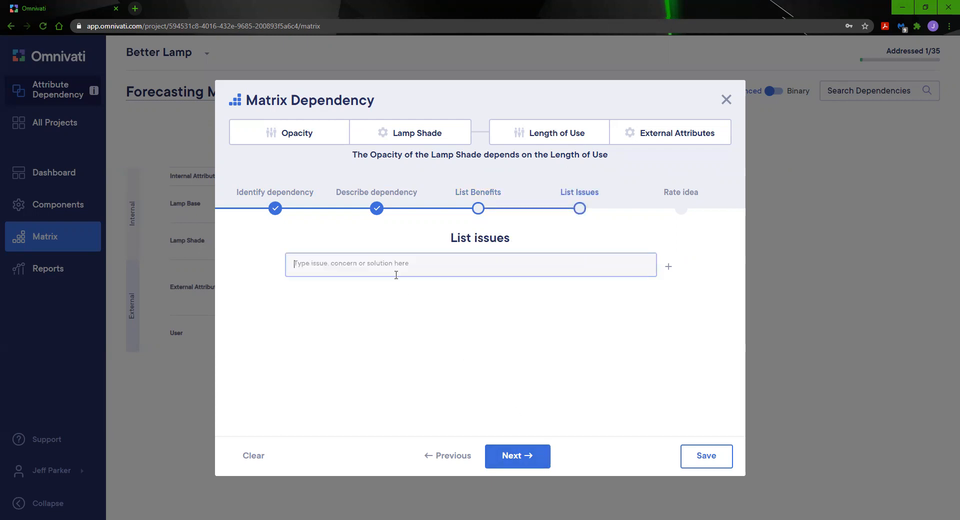
{"action": "type", "text": "People might get frustrated with in"}
{"action": "type", "text": "stent lighting."}
- Mark the Lamp Shade Opacity and Length of Use idea as feasible and rate it 1
{"action": "left_click", "coordinate": [529, 452]}
{"action": "left_click", "coordinate": [416, 291]}
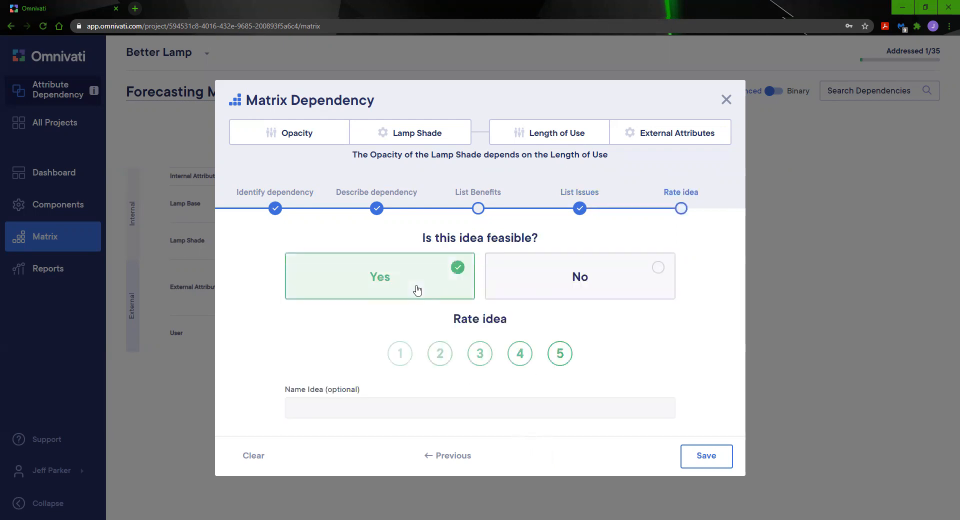
{"action": "left_click", "coordinate": [400, 358]}
- Name the opacity idea "Opacity with time." and save the dependency
{"action": "left_click", "coordinate": [404, 407]}
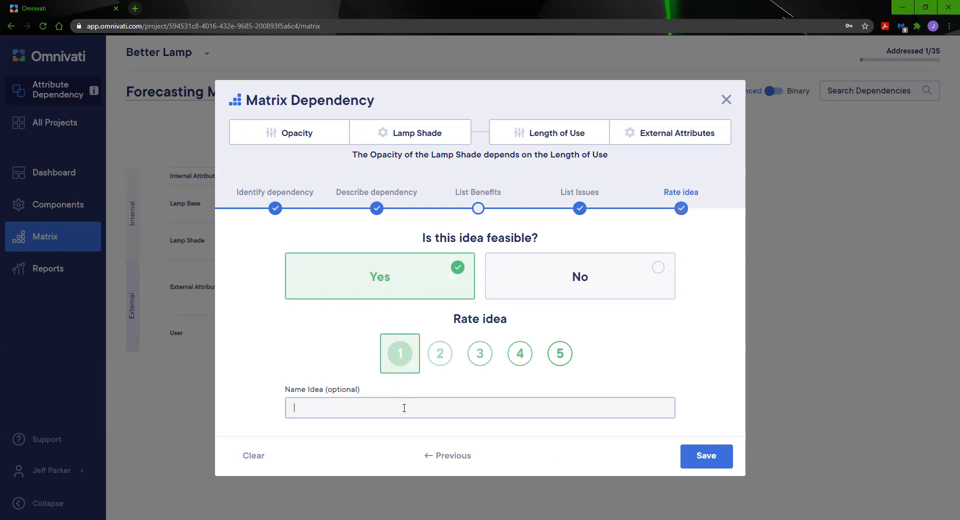
{"action": "type", "text": "Opa"}
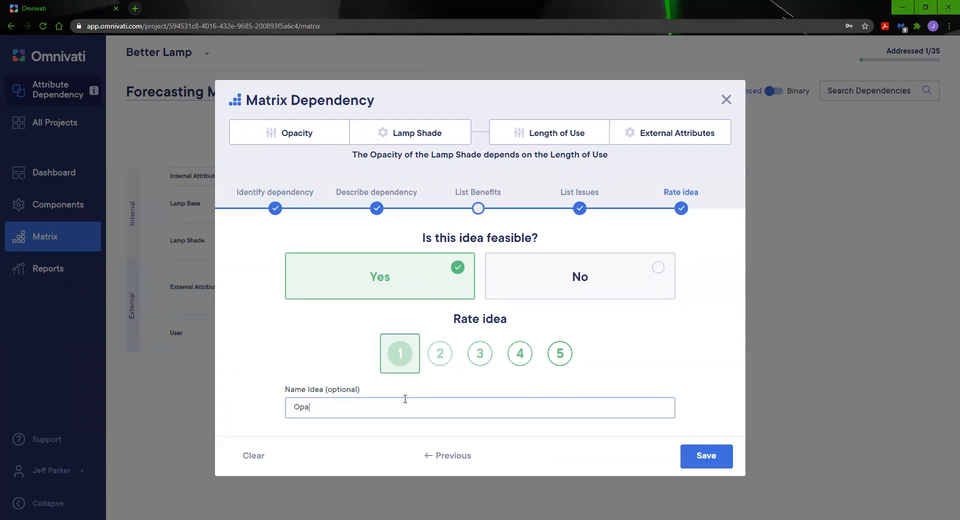
{"action": "type", "text": "quness"}
{"action": "key", "text": "BackSpace"}
{"action": "key", "text": "BackSpace"}
{"action": "key", "text": "BackSpace"}
{"action": "key", "text": "BackSpace"}
{"action": "key", "text": "BackSpace"}
{"action": "key", "text": "BackSpace"}
{"action": "key", "text": "BackSpace"}
{"action": "key", "text": "BackSpace"}
{"action": "key", "text": "BackSpace"}
{"action": "type", "text": "pacity wtih t"}
{"action": "key", "text": "BackSpace"}
{"action": "key", "text": "BackSpace"}
{"action": "key", "text": "BackSpace"}
{"action": "key", "text": "BackSpace"}
{"action": "key", "text": "BackSpace"}
{"action": "type", "text": "ith time"}
{"action": "left_click", "coordinate": [709, 455]}
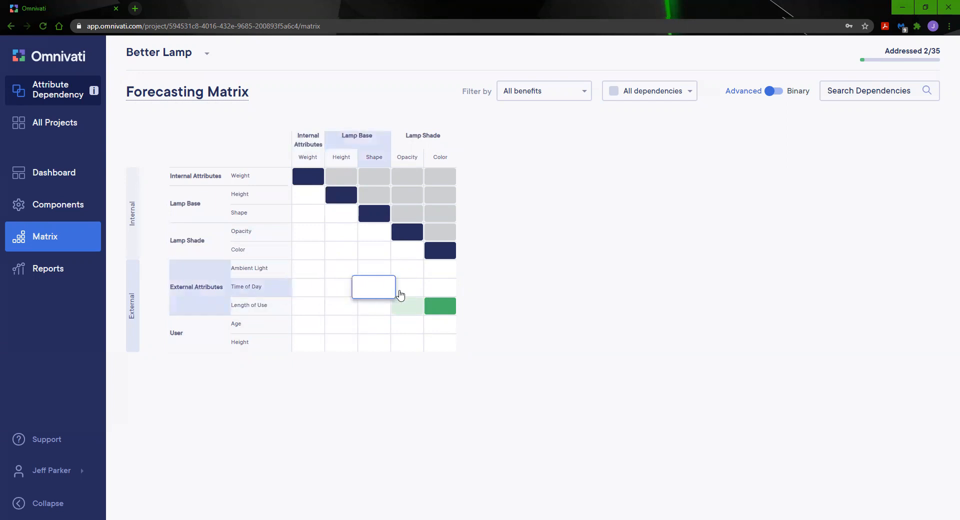
- Mark the dependency of Lamp Shade Color on Time of Day as not existing and save it without a description
{"action": "left_click", "coordinate": [430, 293]}
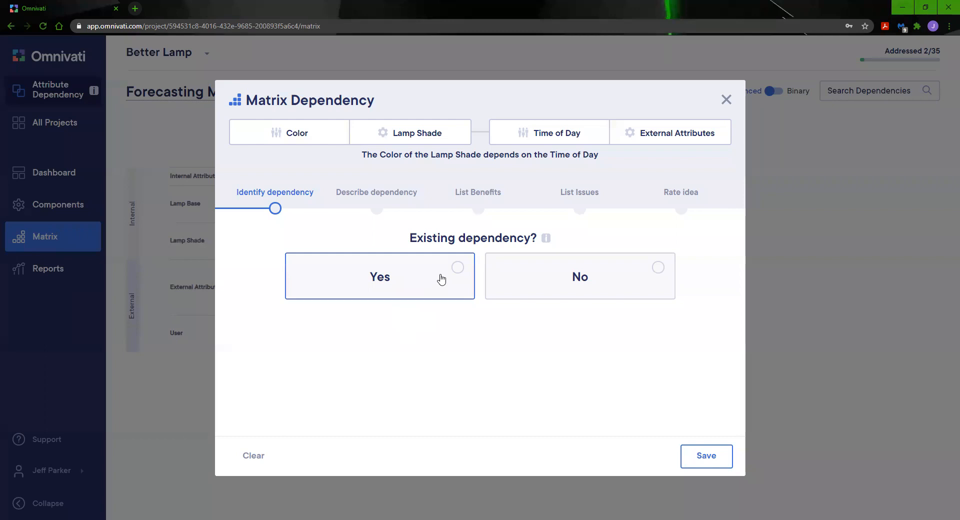
{"action": "left_click", "coordinate": [596, 279]}
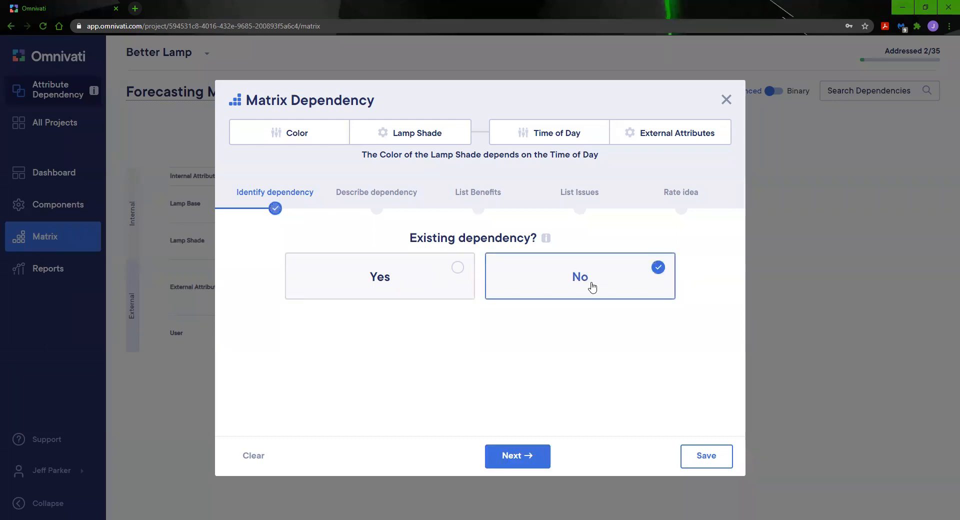
{"action": "left_click", "coordinate": [515, 456]}
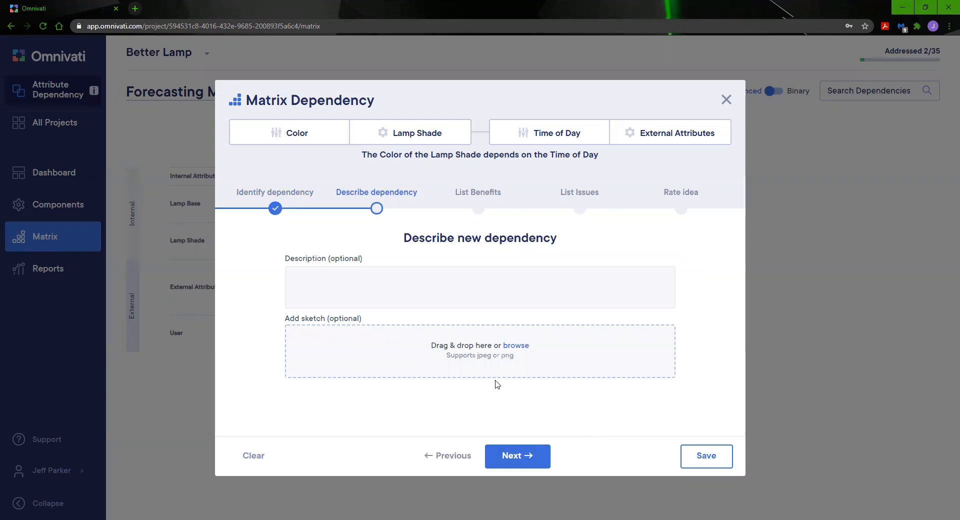
{"action": "left_click", "coordinate": [722, 459]}
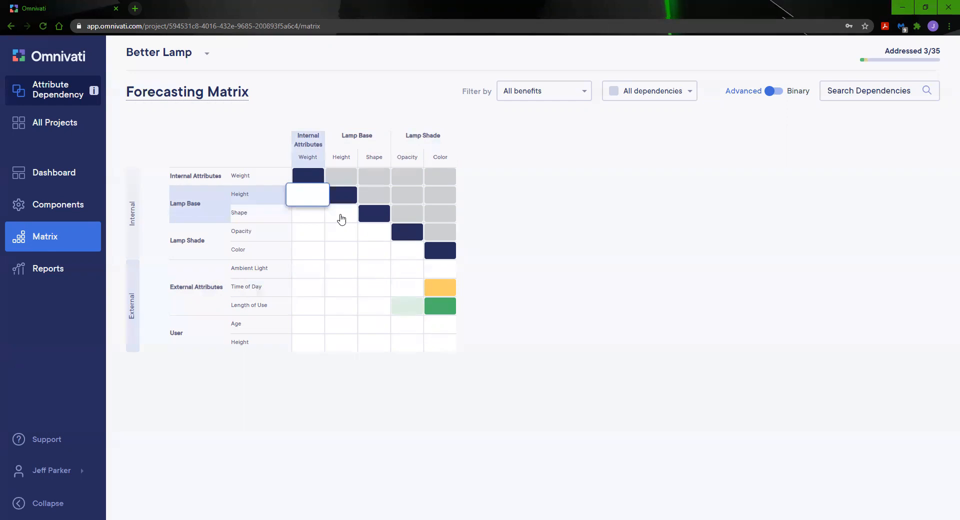
- Save the dependency of Lamp Base Height on Lamp Base Shape as existing, with no new benefits from removing or changing it
{"action": "left_click", "coordinate": [342, 219]}
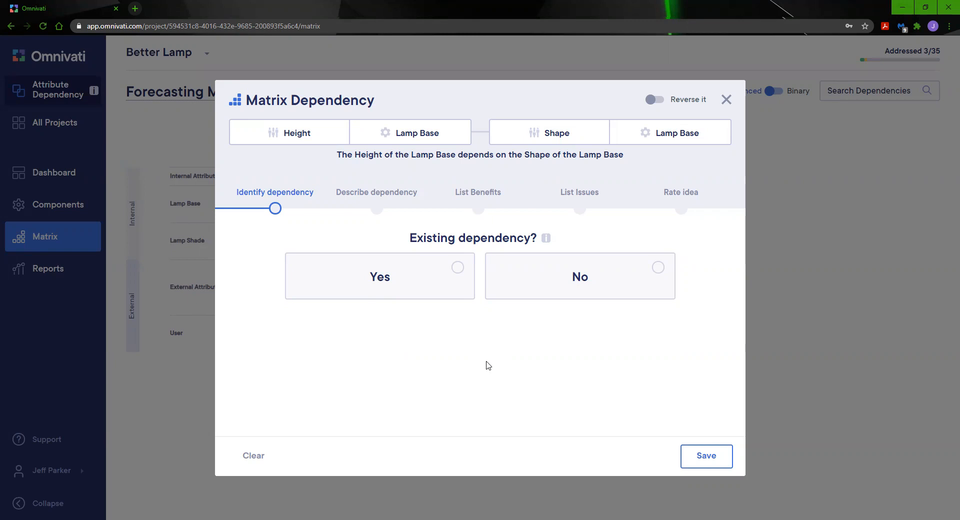
{"action": "left_click", "coordinate": [433, 286]}
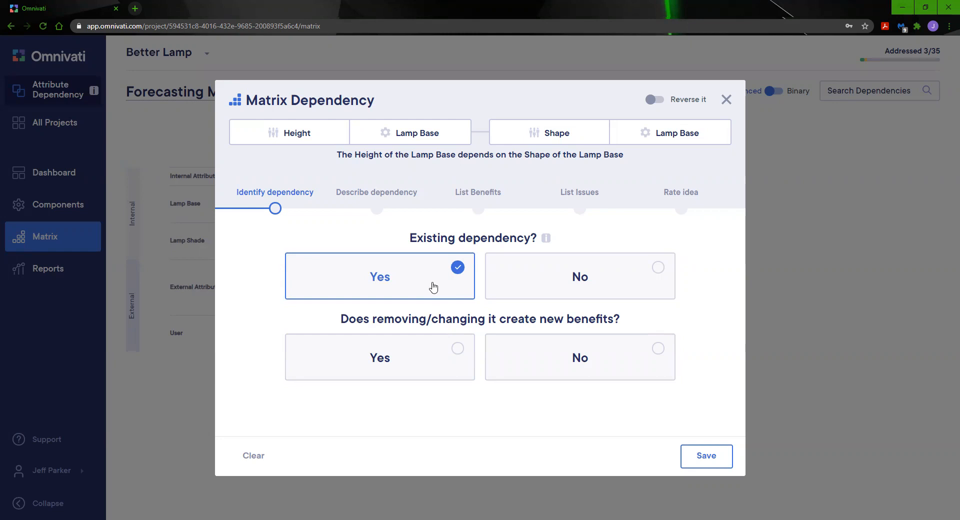
{"action": "left_click", "coordinate": [594, 347]}
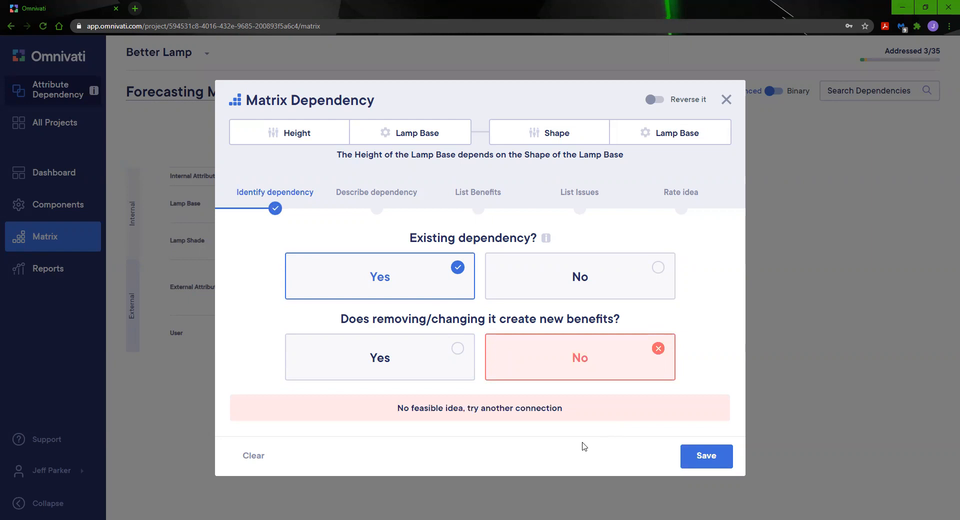
{"action": "left_click", "coordinate": [718, 451]}
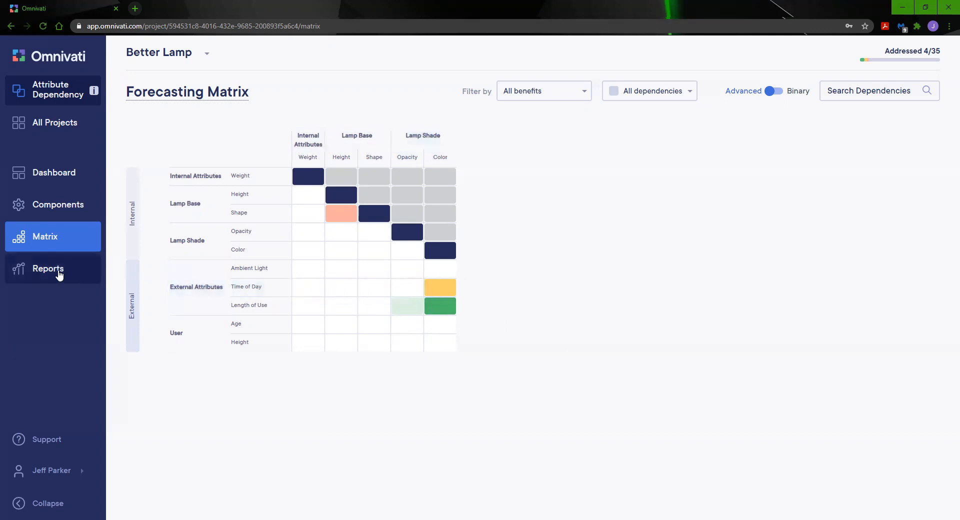
- Review the idea summary report and the project dashboard, including the explanations for dependencies, Attribute Dependency, and circulating and sharing the project
{"action": "left_click", "coordinate": [59, 275]}
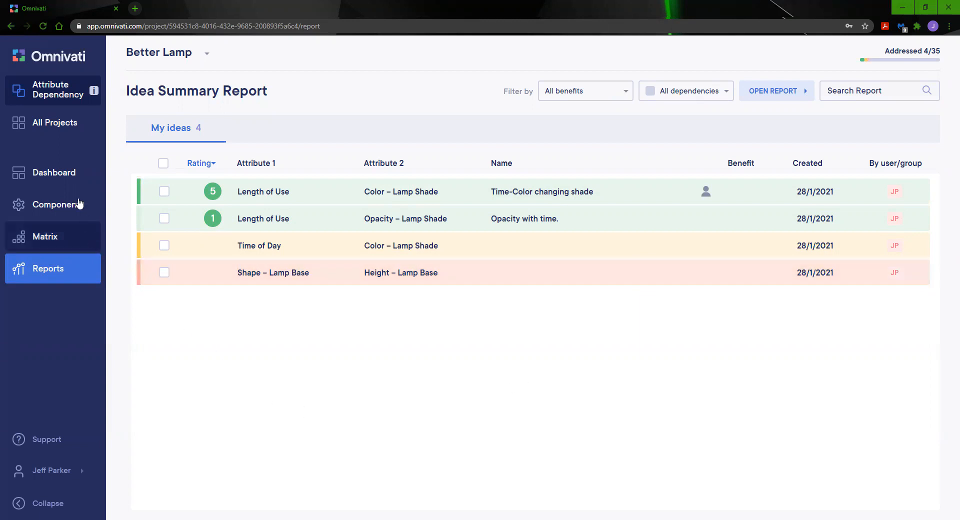
{"action": "left_click", "coordinate": [62, 183]}
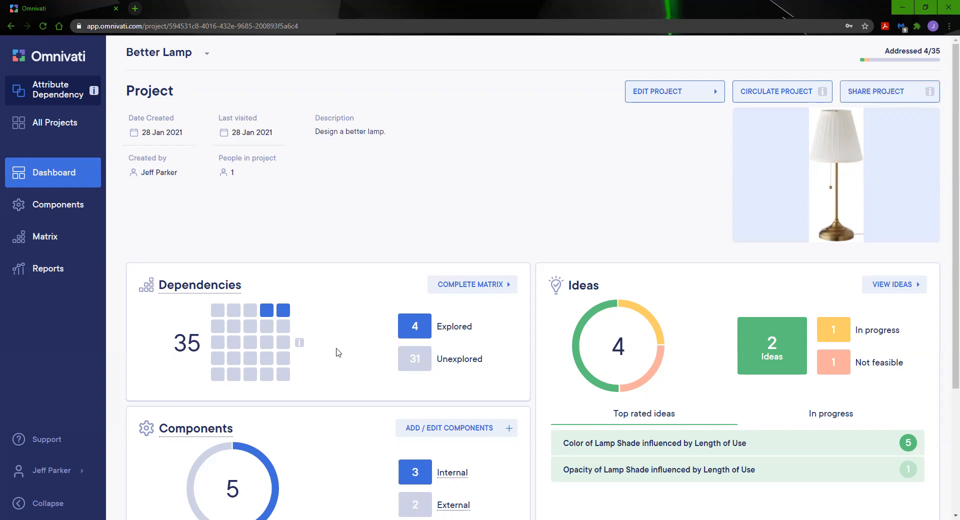
{"action": "mouse_move", "coordinate": [300, 349]}
{"action": "mouse_move", "coordinate": [93, 92]}
{"action": "mouse_move", "coordinate": [820, 94]}
{"action": "mouse_move", "coordinate": [929, 96]}
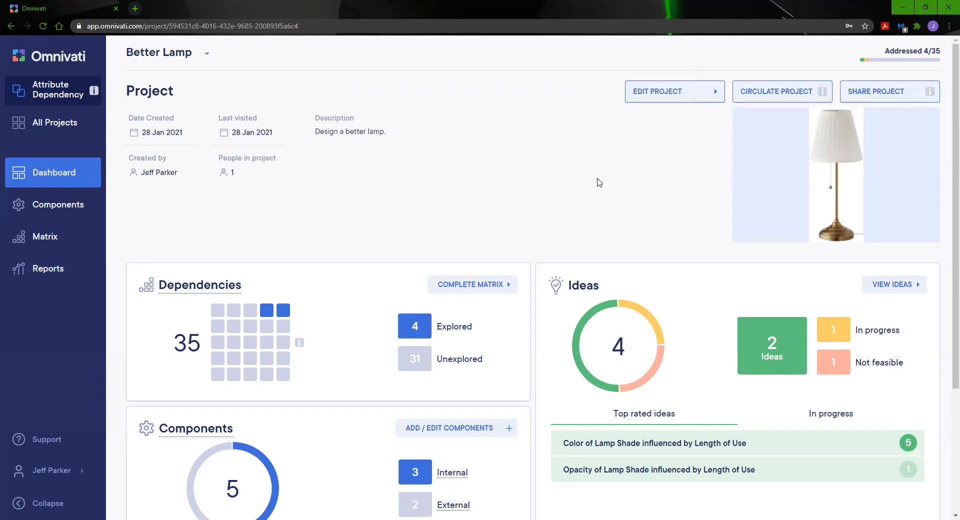